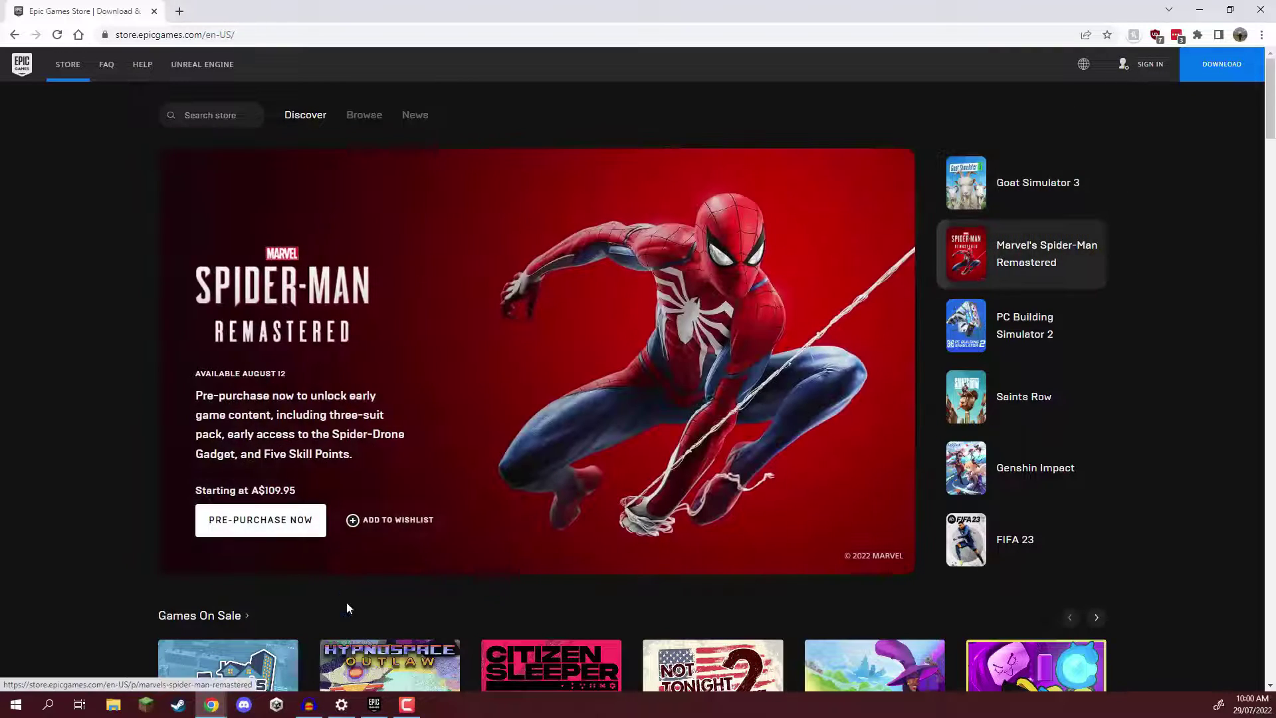
Switch to the Epic Games Launcher and look through Unreal Engine's News, Samples and Marketplace pages.
{"action": "left_click", "coordinate": [382, 674]}
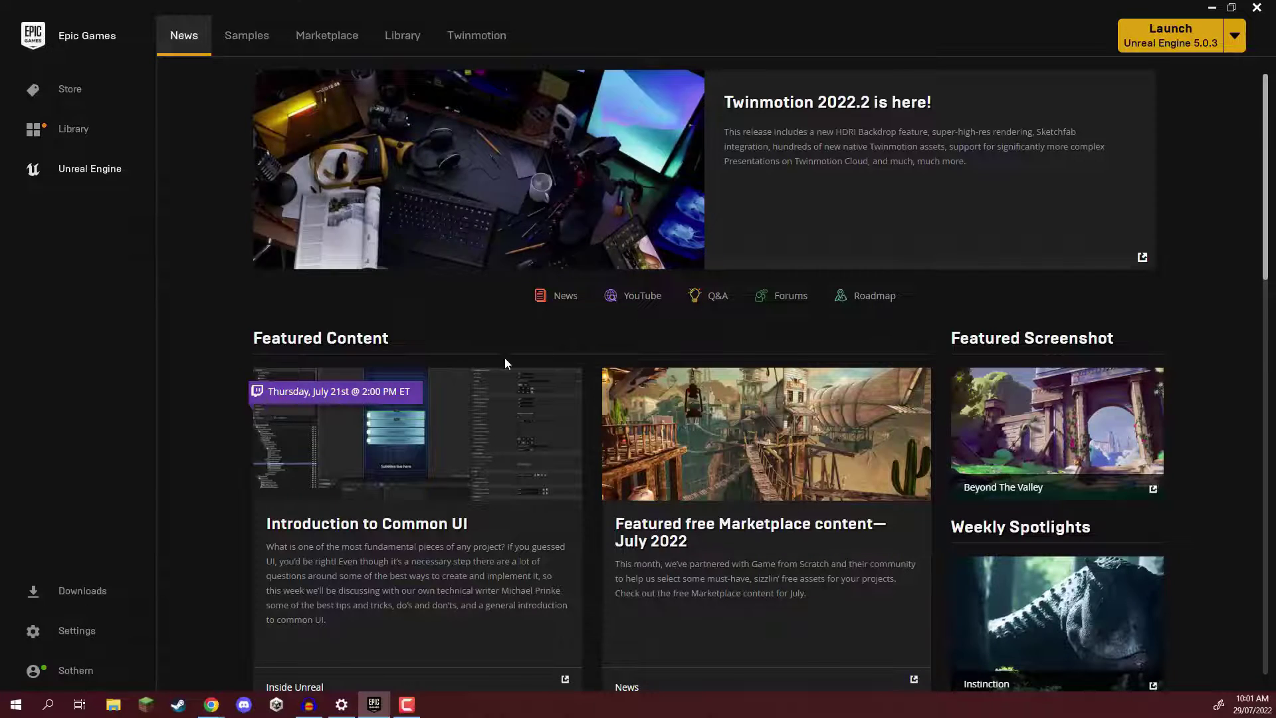
{"action": "scroll", "coordinate": [505, 358], "scroll_direction": "down", "scroll_amount": 7}
{"action": "scroll", "coordinate": [492, 392], "scroll_direction": "up", "scroll_amount": 7}
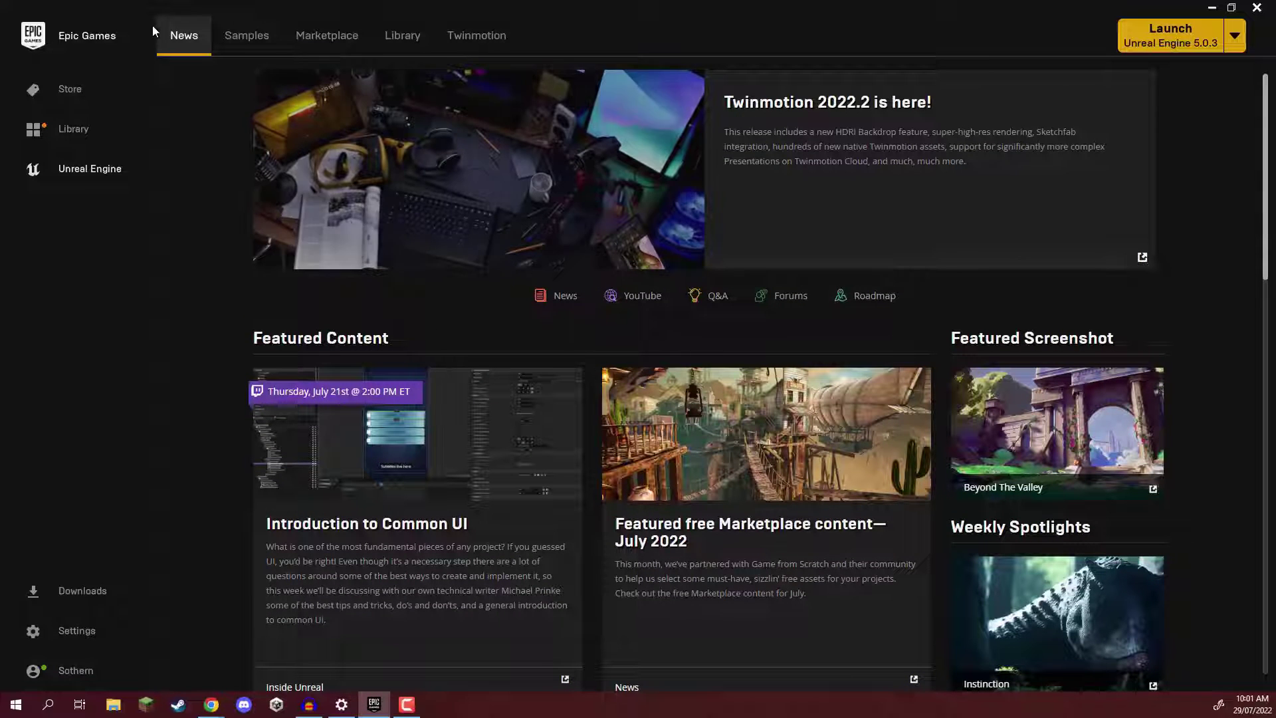
{"action": "left_click", "coordinate": [247, 35]}
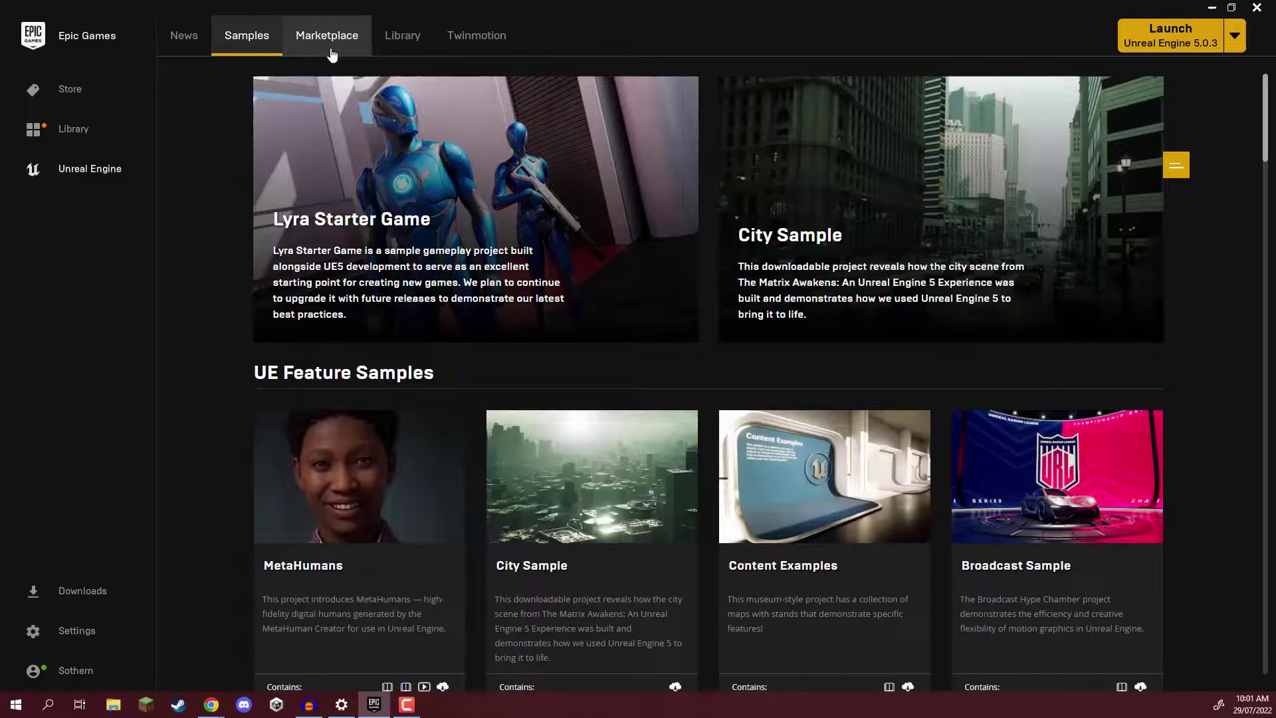
{"action": "left_click", "coordinate": [331, 51]}
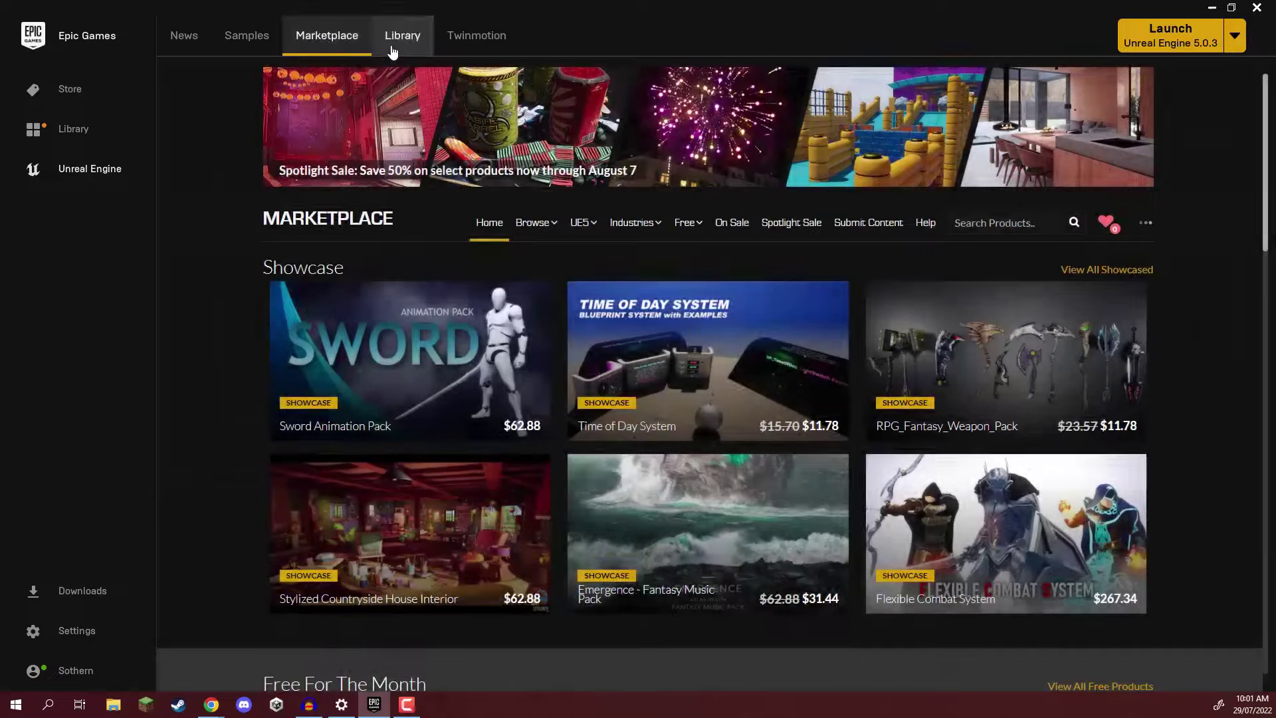
Show the installed engine versions in the Unreal Engine library and launch version 5.0.3.
{"action": "left_click", "coordinate": [406, 41]}
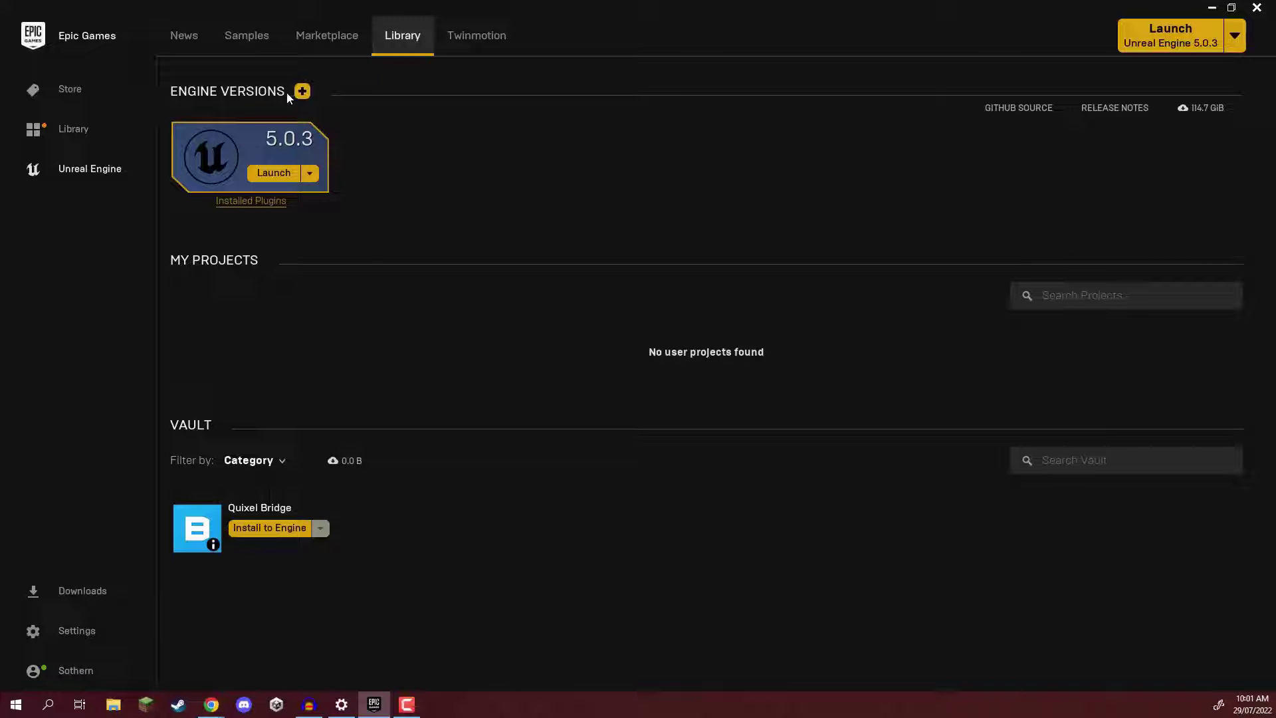
{"action": "mouse_move", "coordinate": [254, 93]}
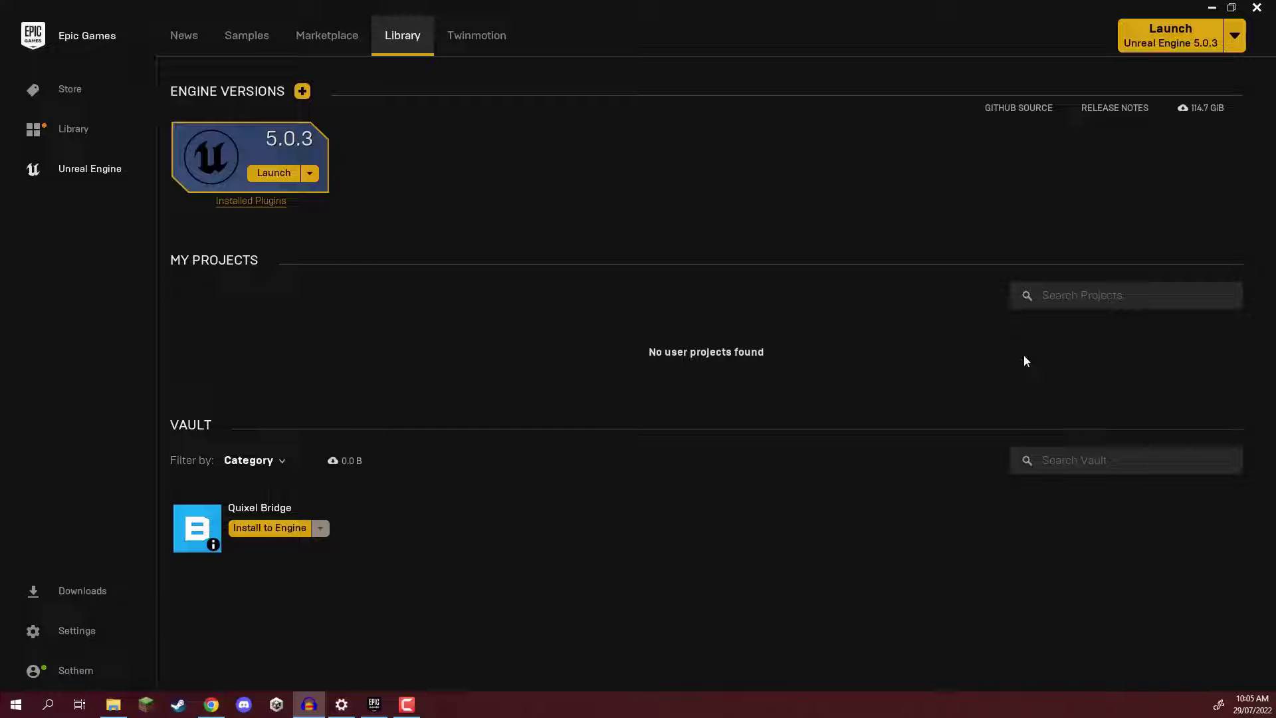
{"action": "left_click", "coordinate": [625, 166]}
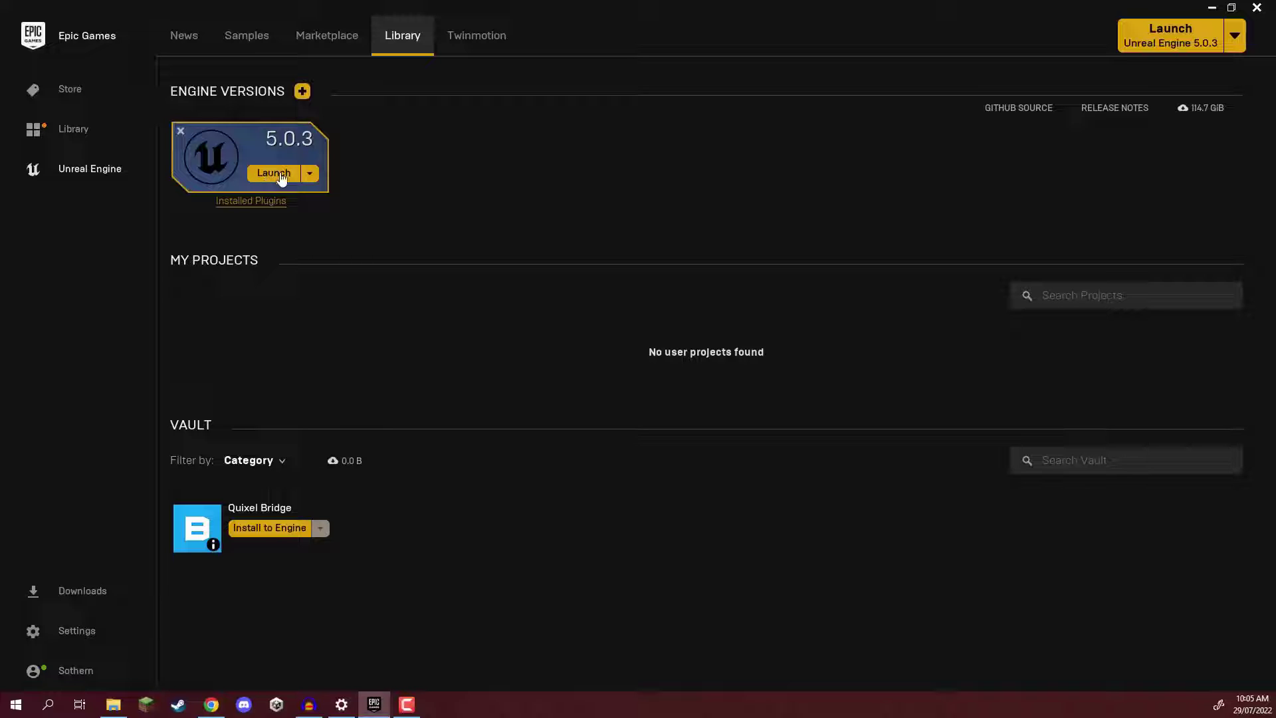
{"action": "left_click", "coordinate": [1160, 44]}
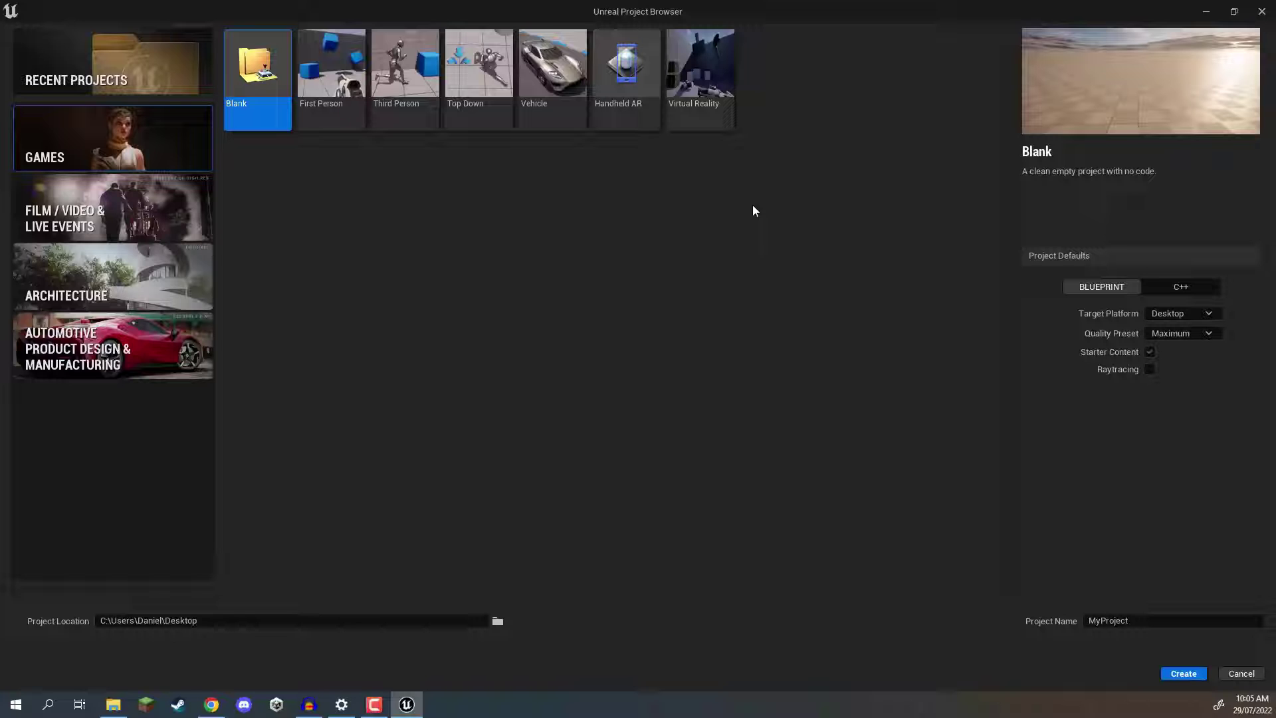
Look through the recent projects and the Games, Film, Architecture and Automotive template categories.
{"action": "left_click", "coordinate": [192, 83]}
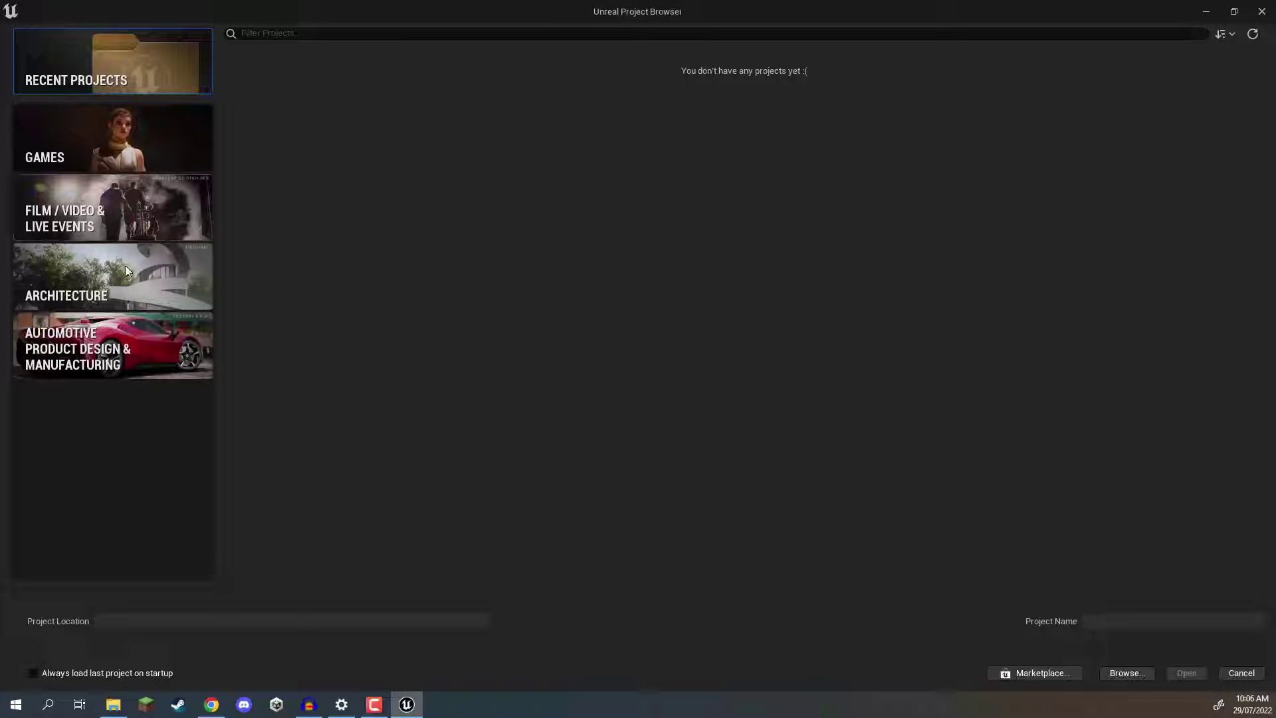
{"action": "left_click", "coordinate": [99, 151]}
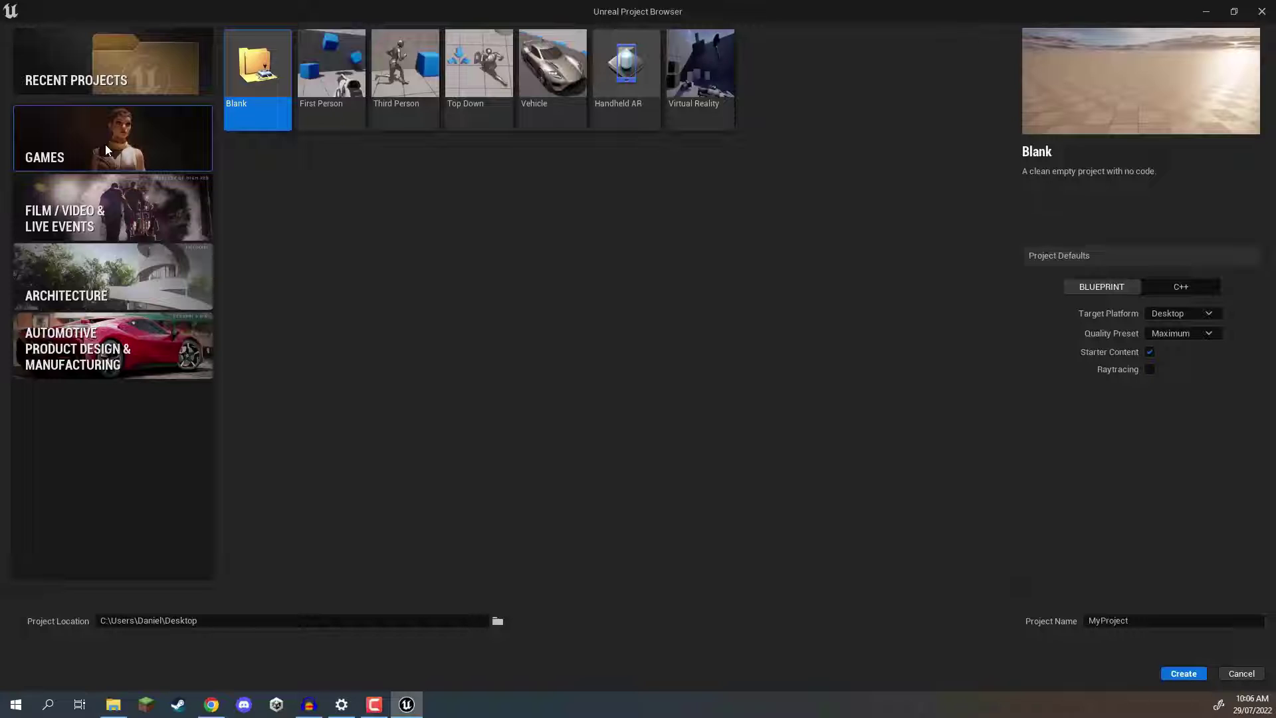
{"action": "left_click", "coordinate": [113, 223]}
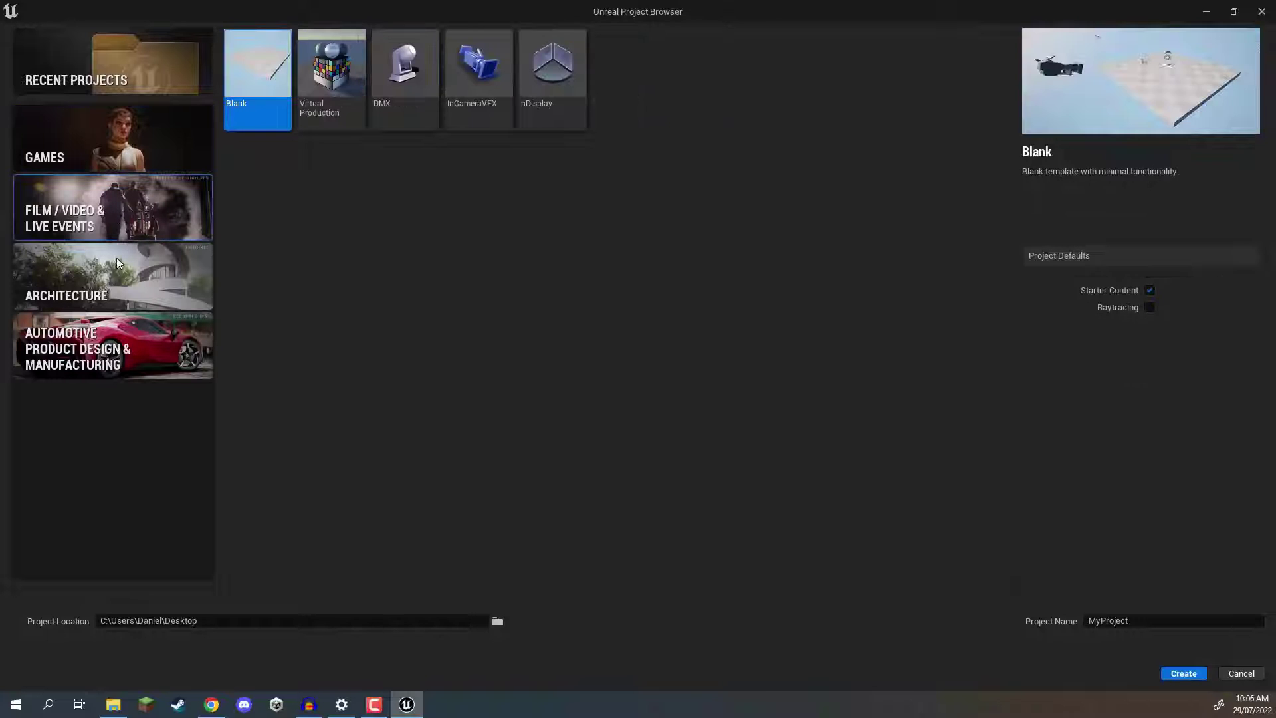
{"action": "left_click", "coordinate": [114, 285]}
{"action": "left_click", "coordinate": [110, 350]}
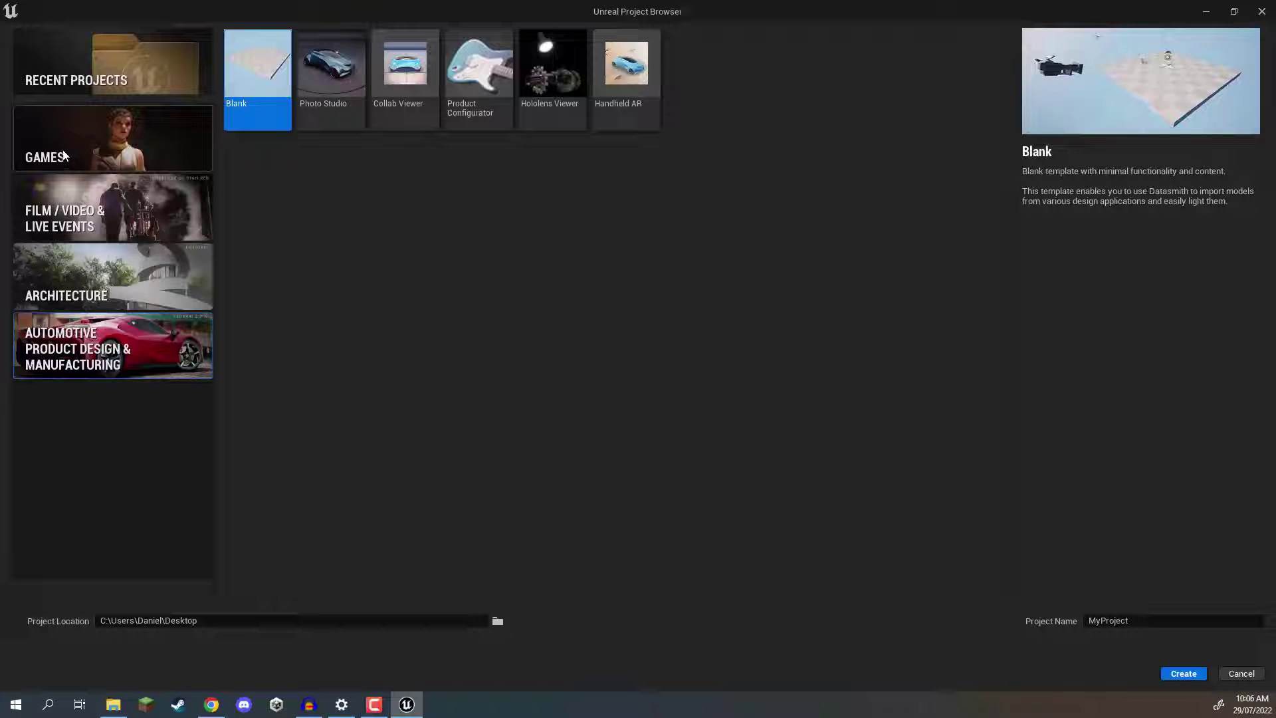
Create a Games project from the Blank template with Starter Content included, naming it IntroToUnreal.
{"action": "left_click", "coordinate": [99, 135]}
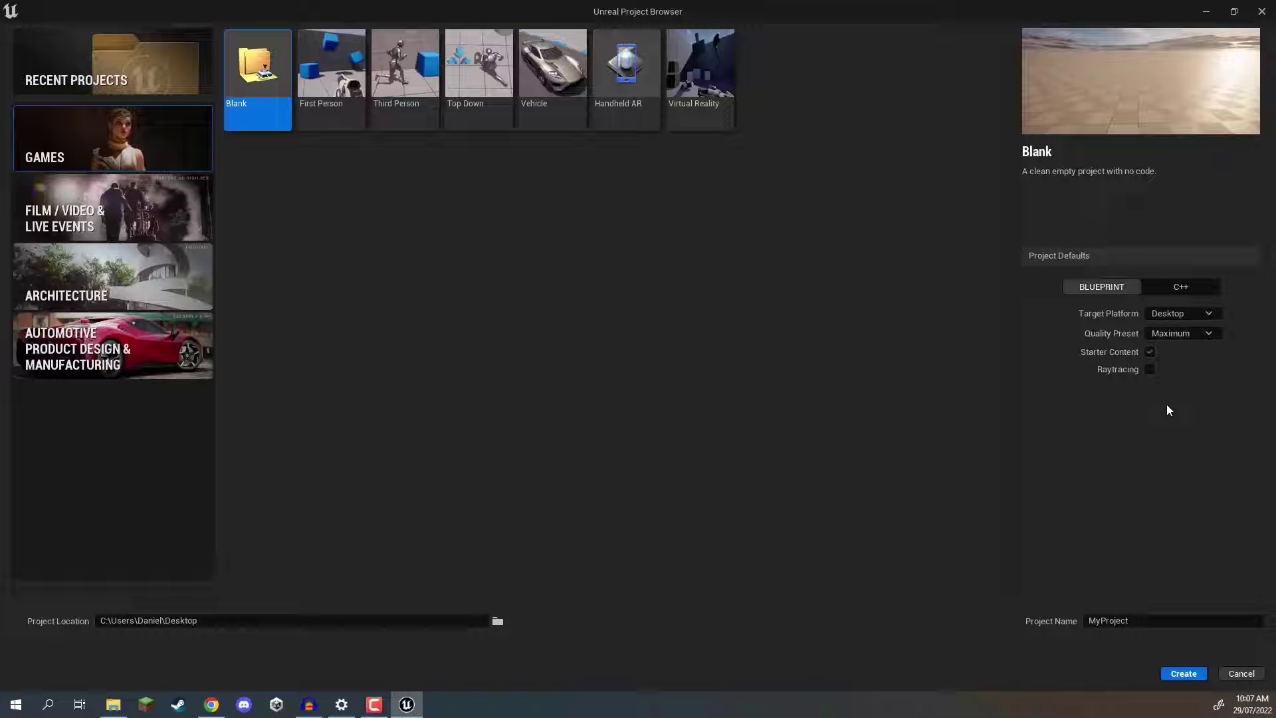
{"action": "left_click", "coordinate": [1150, 351]}
{"action": "left_click", "coordinate": [1104, 621]}
{"action": "double_click", "coordinate": [1108, 621]}
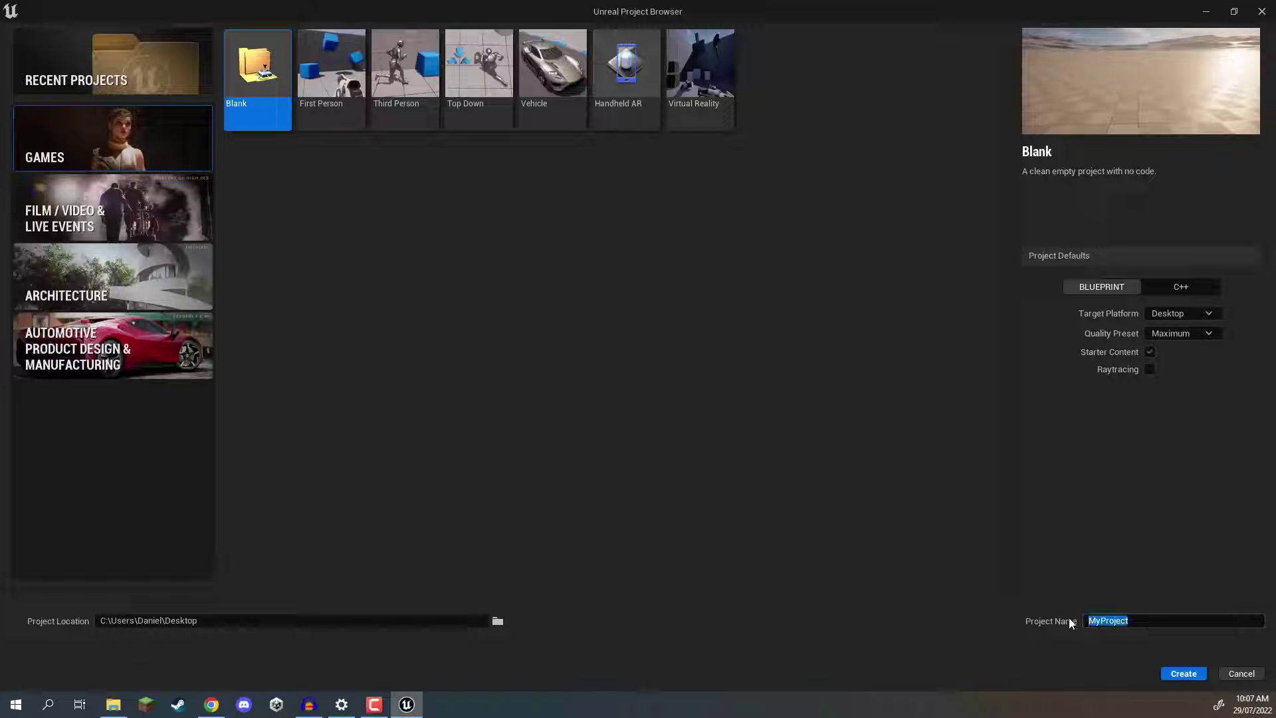
{"action": "key", "text": "BackSpace"}
{"action": "type", "text": "IntroT"}
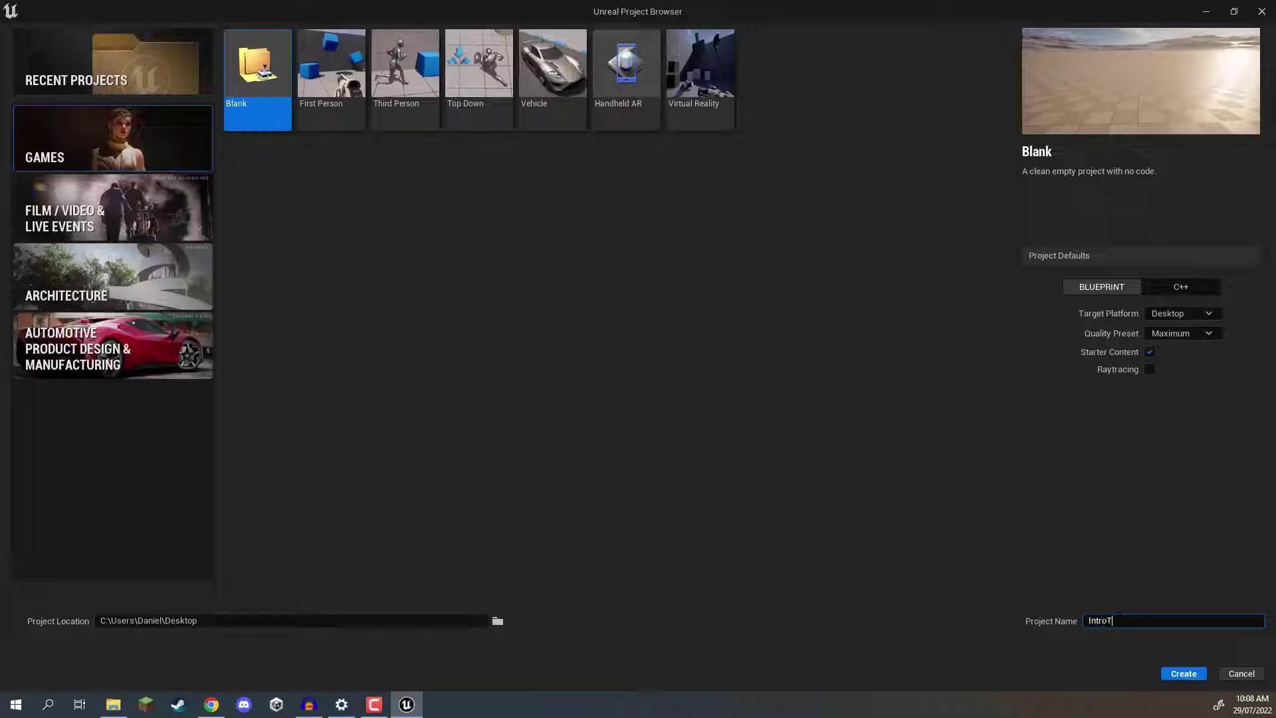
{"action": "type", "text": "oUnreal"}
{"action": "left_click", "coordinate": [1161, 529]}
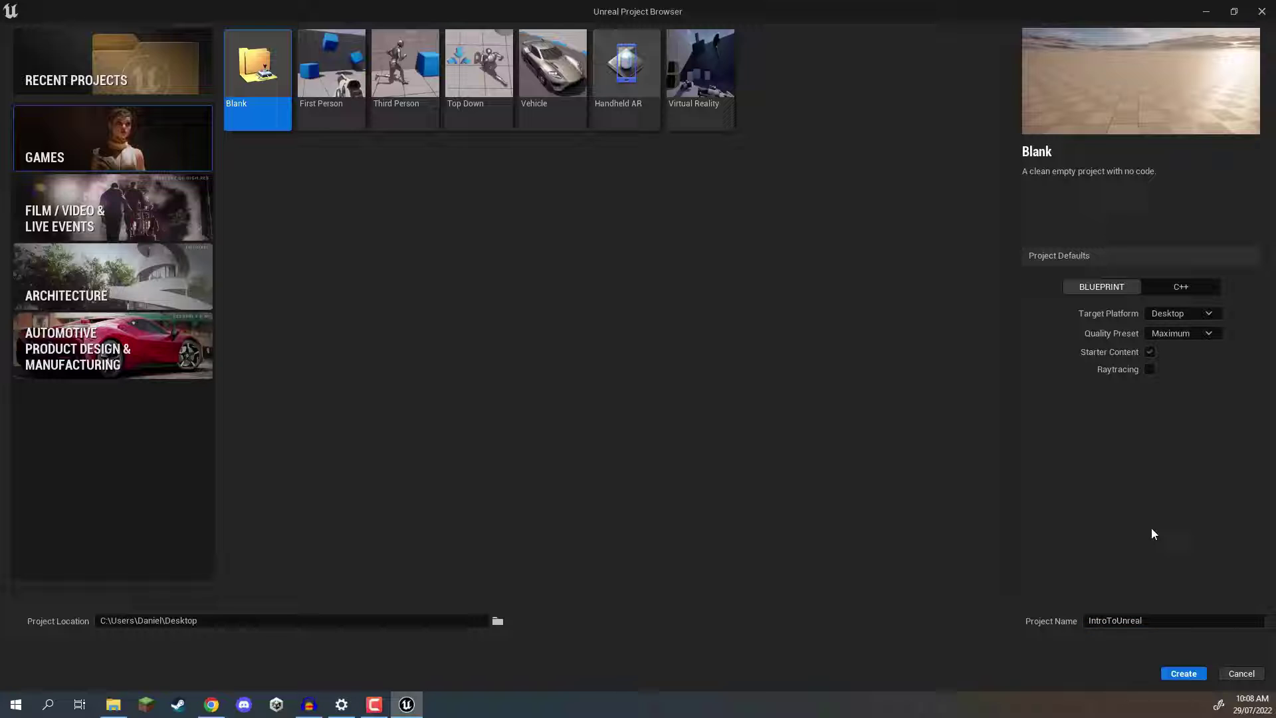
{"action": "left_click", "coordinate": [1182, 674]}
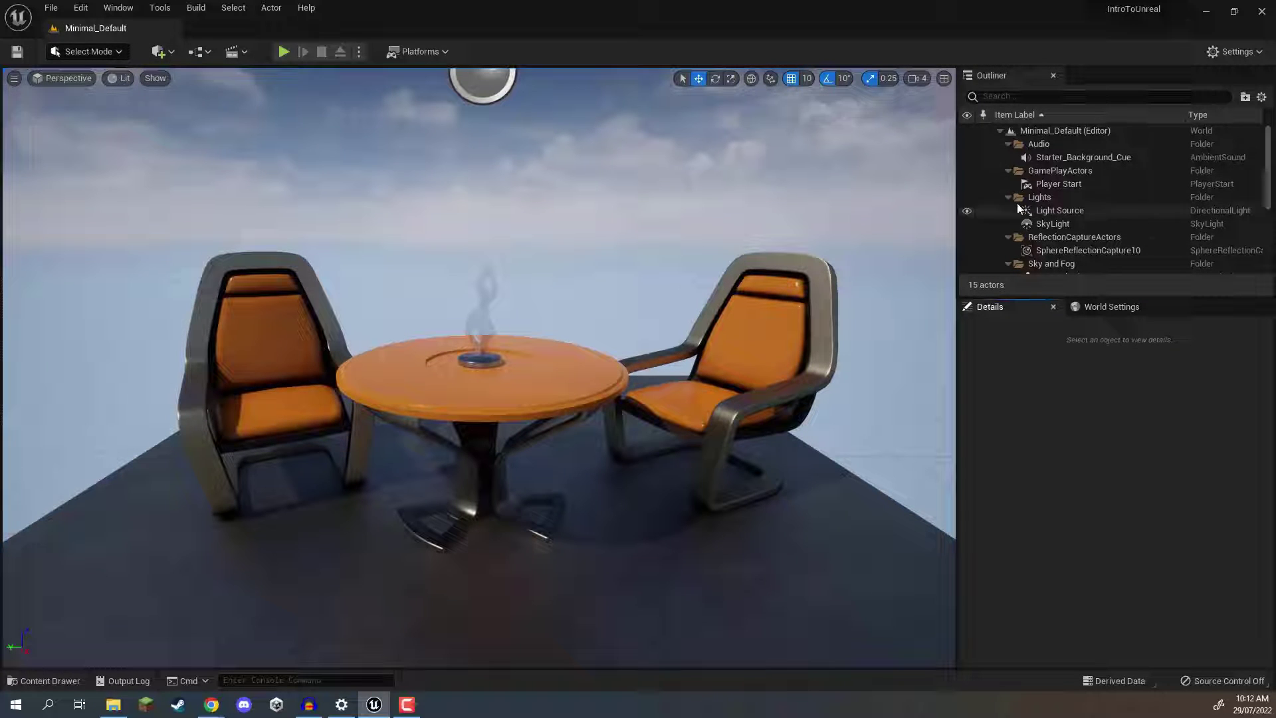
Examine the level's actor list in the Outliner, from audio and lights to static meshes and volumes.
{"action": "scroll", "coordinate": [1069, 138], "scroll_direction": "down", "scroll_amount": 5}
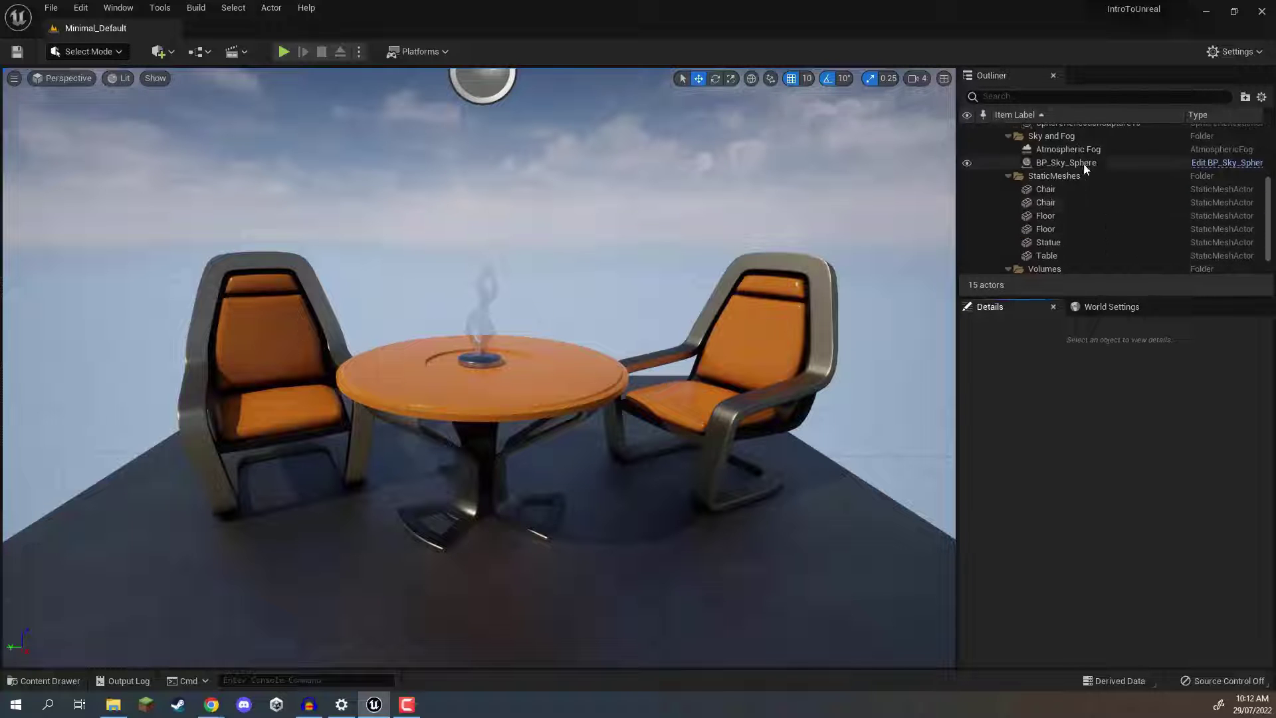
{"action": "scroll", "coordinate": [1081, 201], "scroll_direction": "up", "scroll_amount": 3}
{"action": "scroll", "coordinate": [1079, 198], "scroll_direction": "up", "scroll_amount": 3}
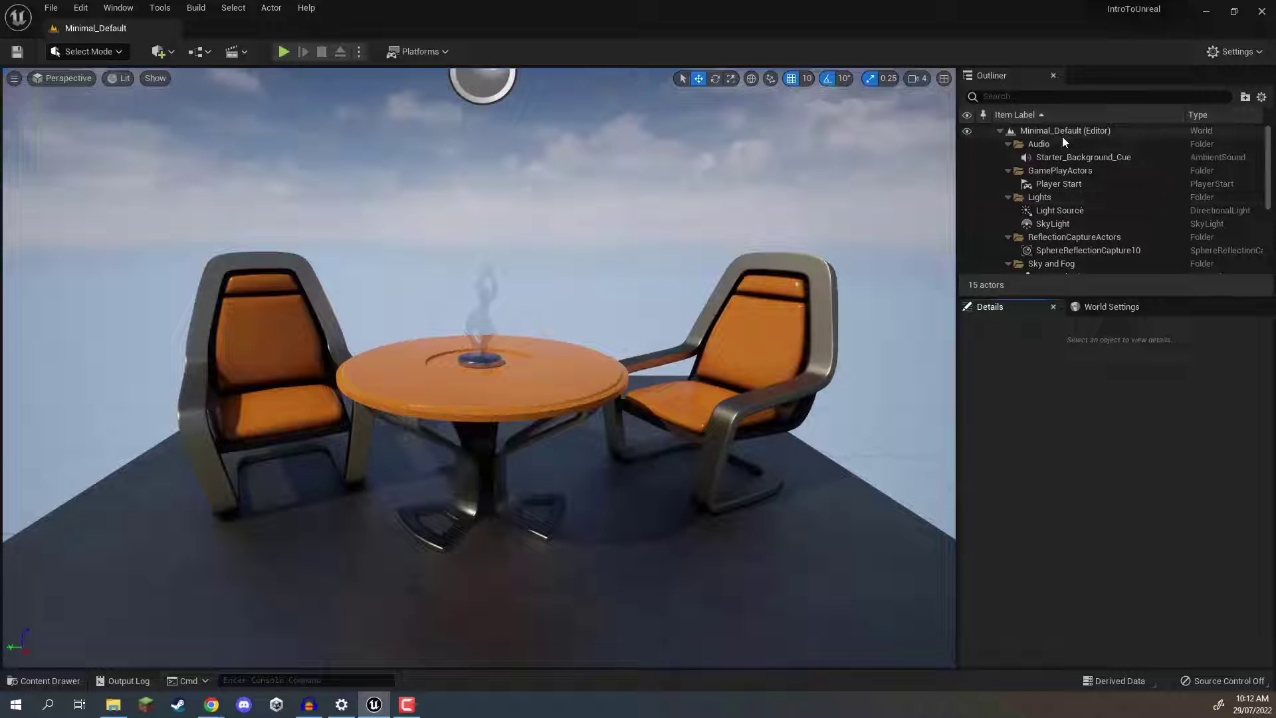
{"action": "scroll", "coordinate": [1063, 140], "scroll_direction": "down", "scroll_amount": 5}
{"action": "scroll", "coordinate": [1064, 153], "scroll_direction": "down", "scroll_amount": 2}
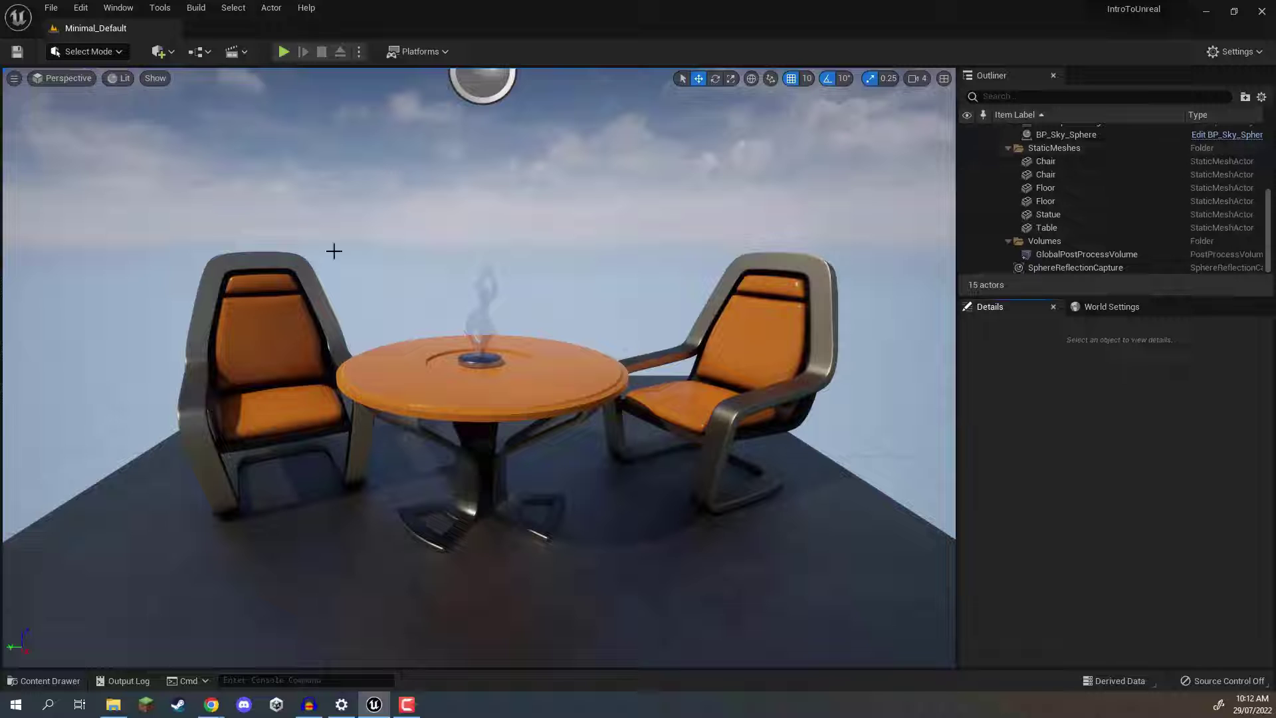
{"action": "scroll", "coordinate": [1086, 205], "scroll_direction": "up", "scroll_amount": 4}
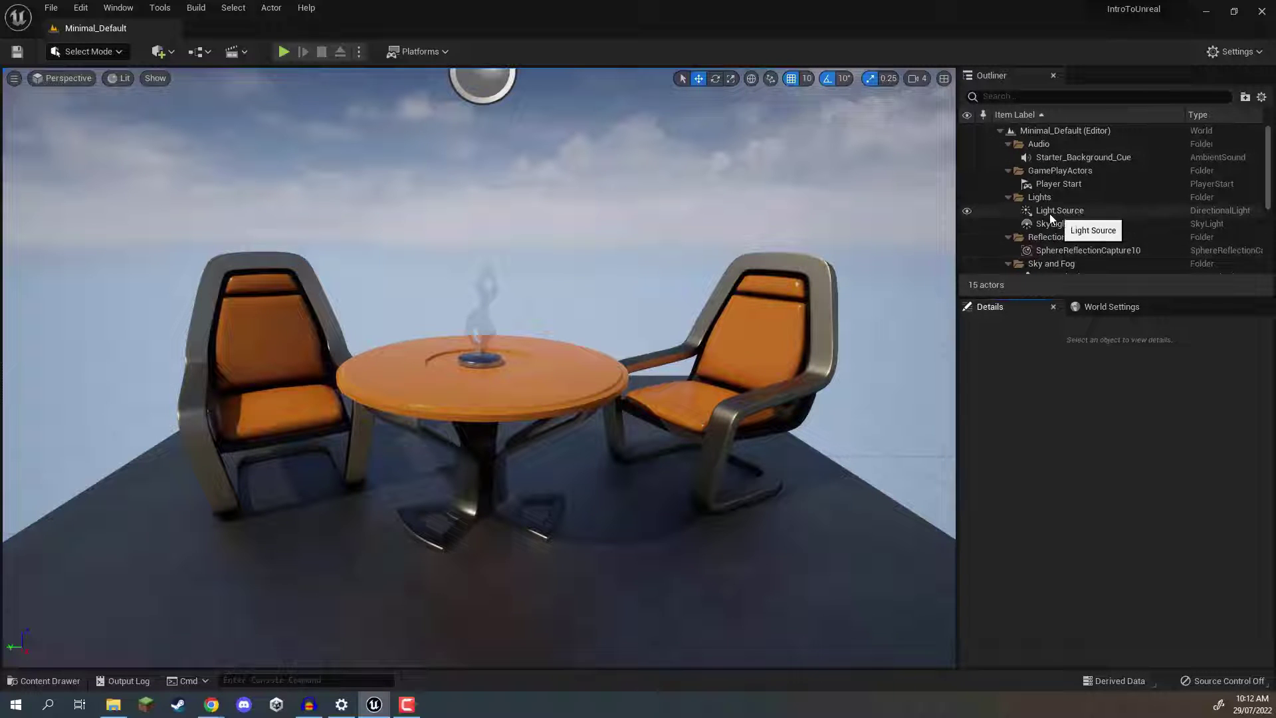
{"action": "scroll", "coordinate": [1065, 216], "scroll_direction": "down", "scroll_amount": 5}
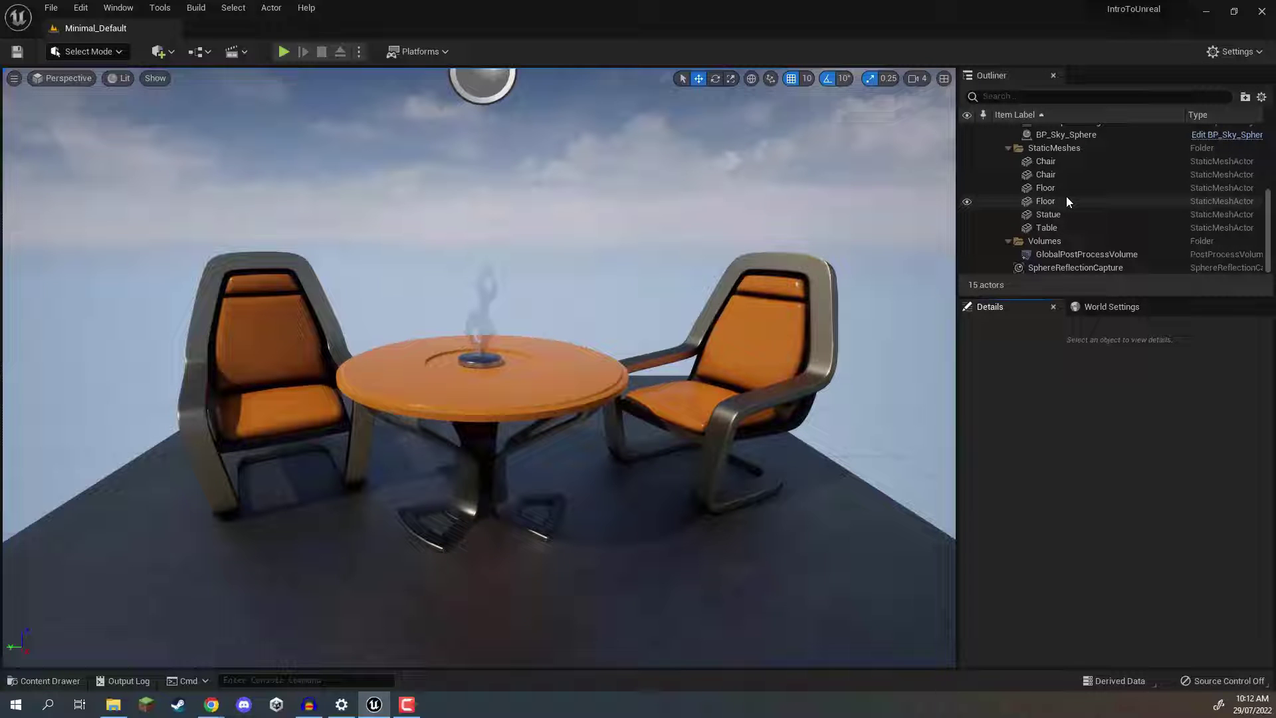
{"action": "scroll", "coordinate": [1066, 197], "scroll_direction": "up", "scroll_amount": 5}
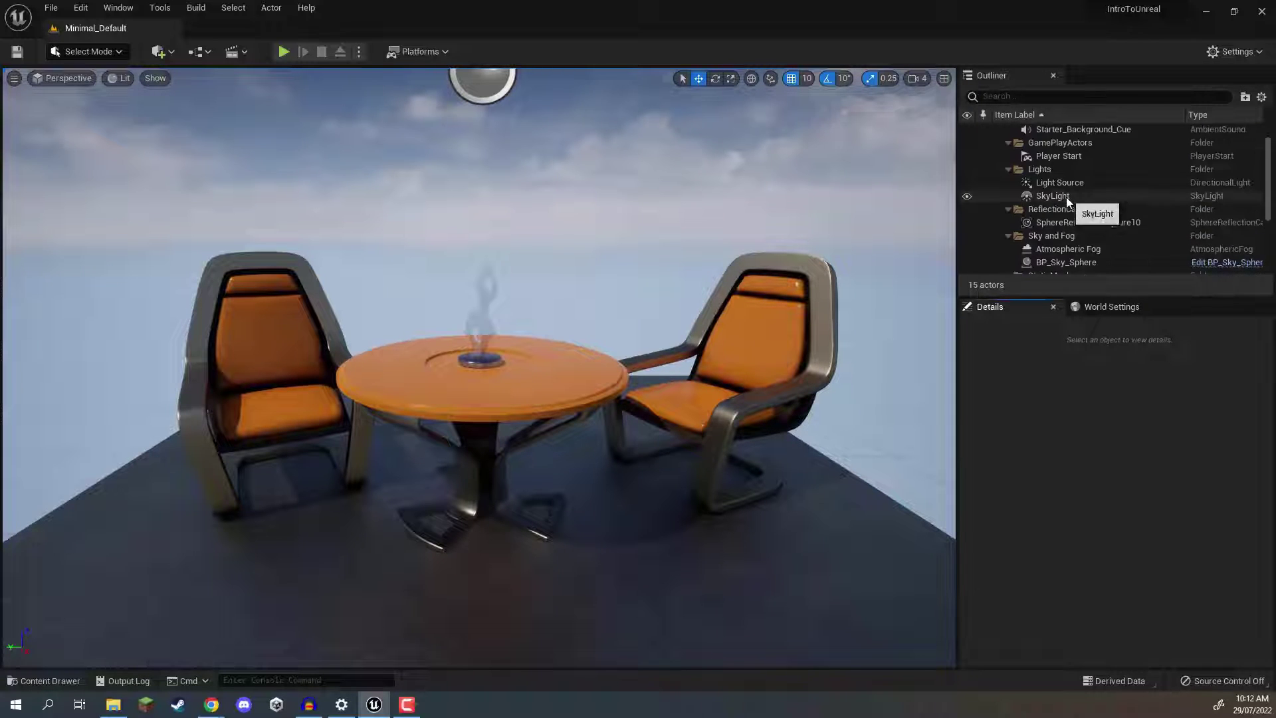
{"action": "scroll", "coordinate": [1066, 197], "scroll_direction": "up", "scroll_amount": 1}
{"action": "scroll", "coordinate": [1065, 182], "scroll_direction": "down", "scroll_amount": 6}
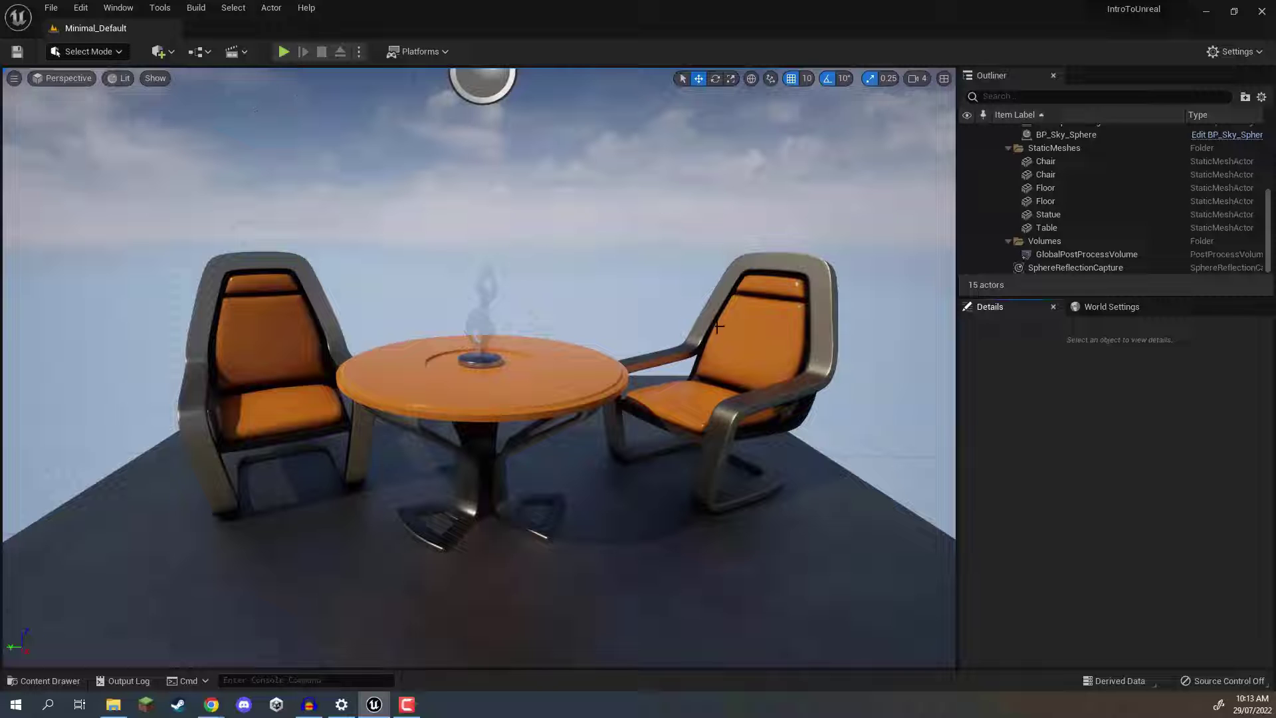
Select the chair on the table's right side and examine its transform, static mesh and material properties.
{"action": "left_click", "coordinate": [750, 318]}
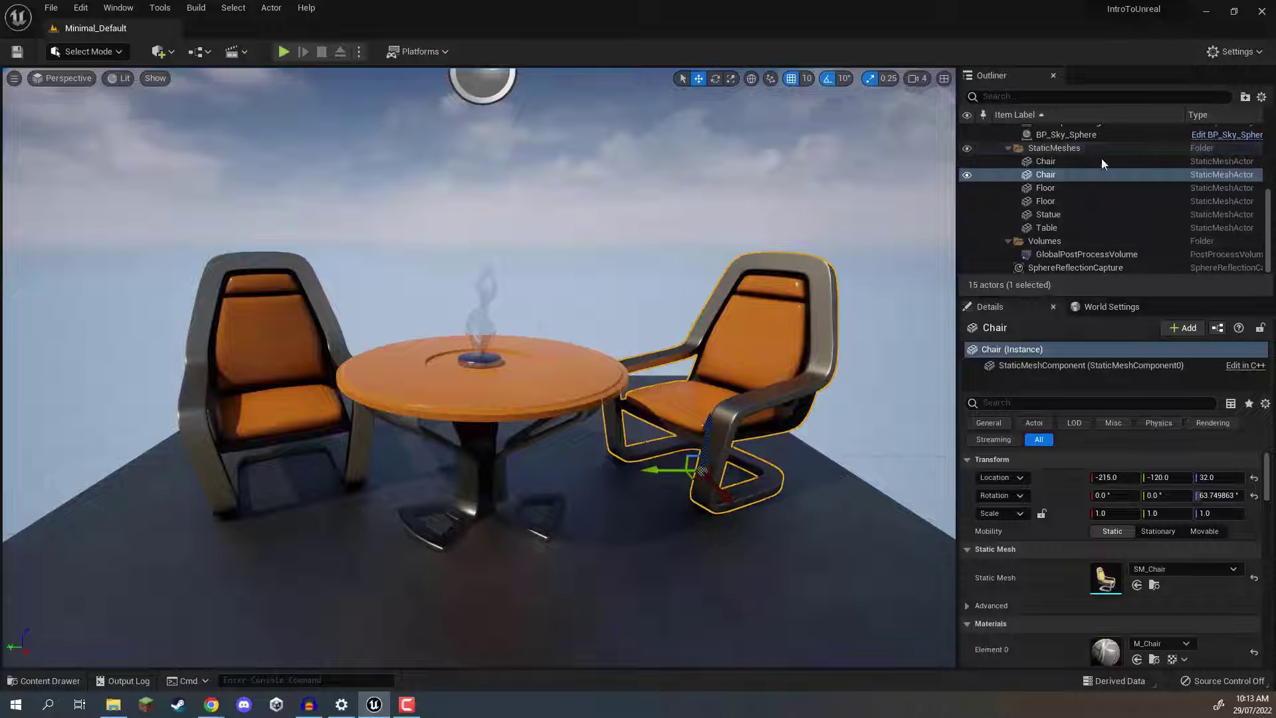
{"action": "scroll", "coordinate": [1070, 183], "scroll_direction": "up", "scroll_amount": 1}
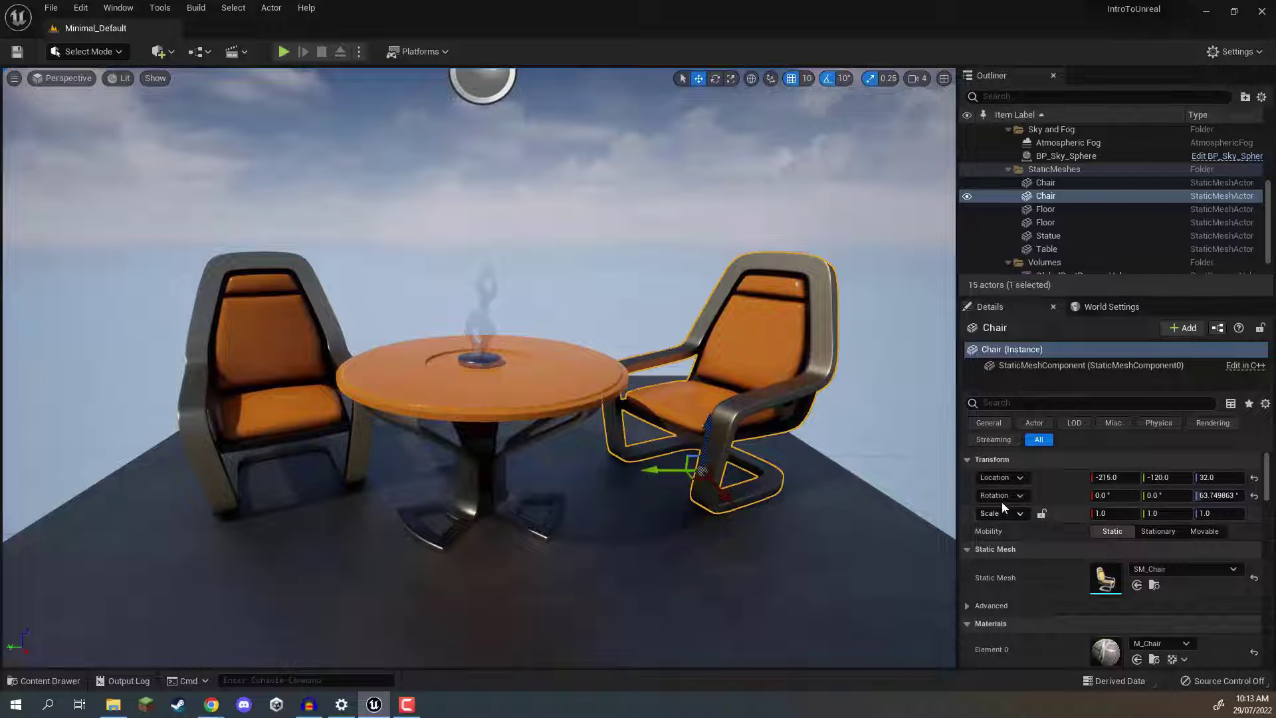
{"action": "scroll", "coordinate": [1124, 505], "scroll_direction": "down", "scroll_amount": 1}
{"action": "scroll", "coordinate": [1124, 500], "scroll_direction": "up", "scroll_amount": 1}
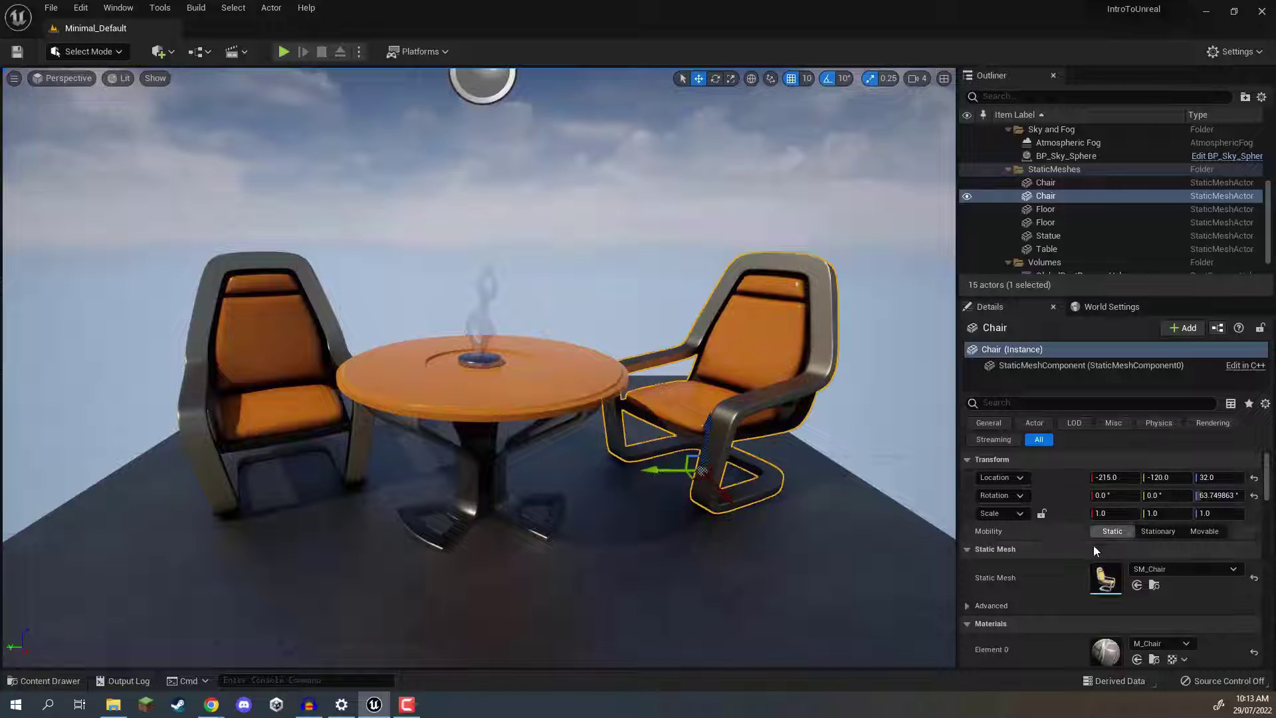
{"action": "scroll", "coordinate": [1127, 495], "scroll_direction": "down", "scroll_amount": 4}
{"action": "scroll", "coordinate": [1123, 509], "scroll_direction": "up", "scroll_amount": 4}
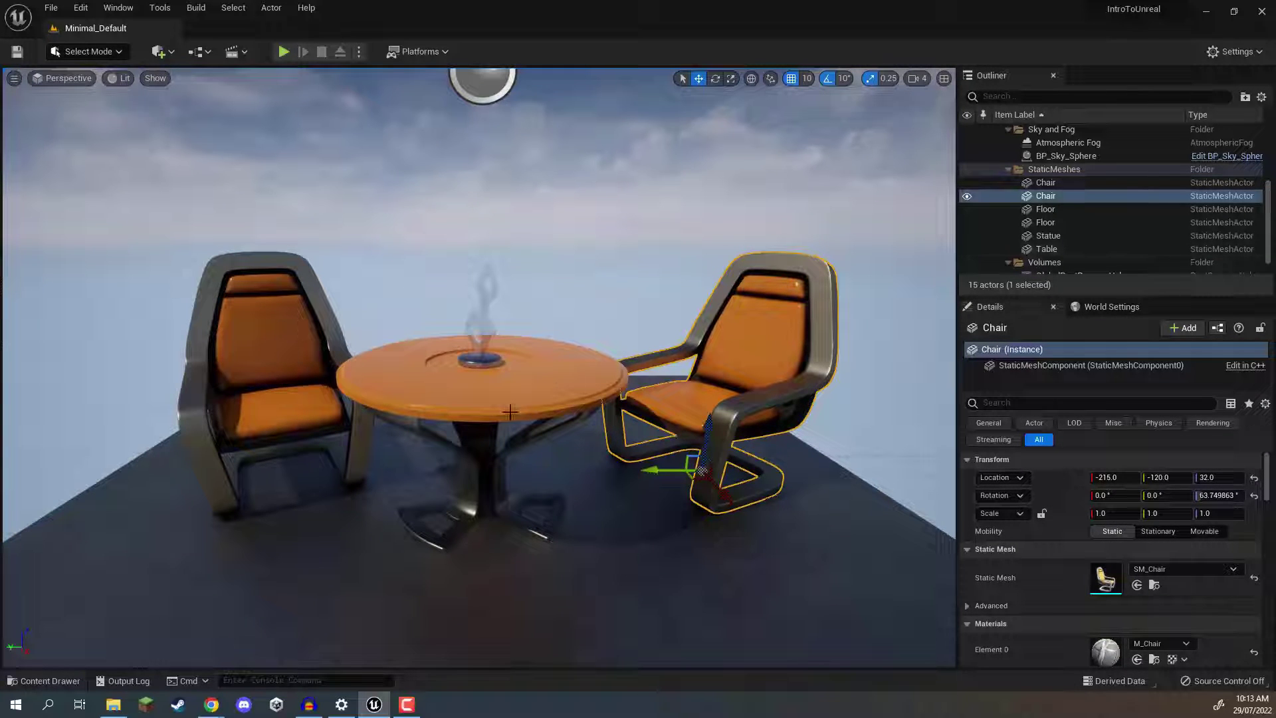
Inspect the table, the statue and the floor in turn, reading through the floor's collision, lighting and rendering properties.
{"action": "left_click", "coordinate": [1040, 251]}
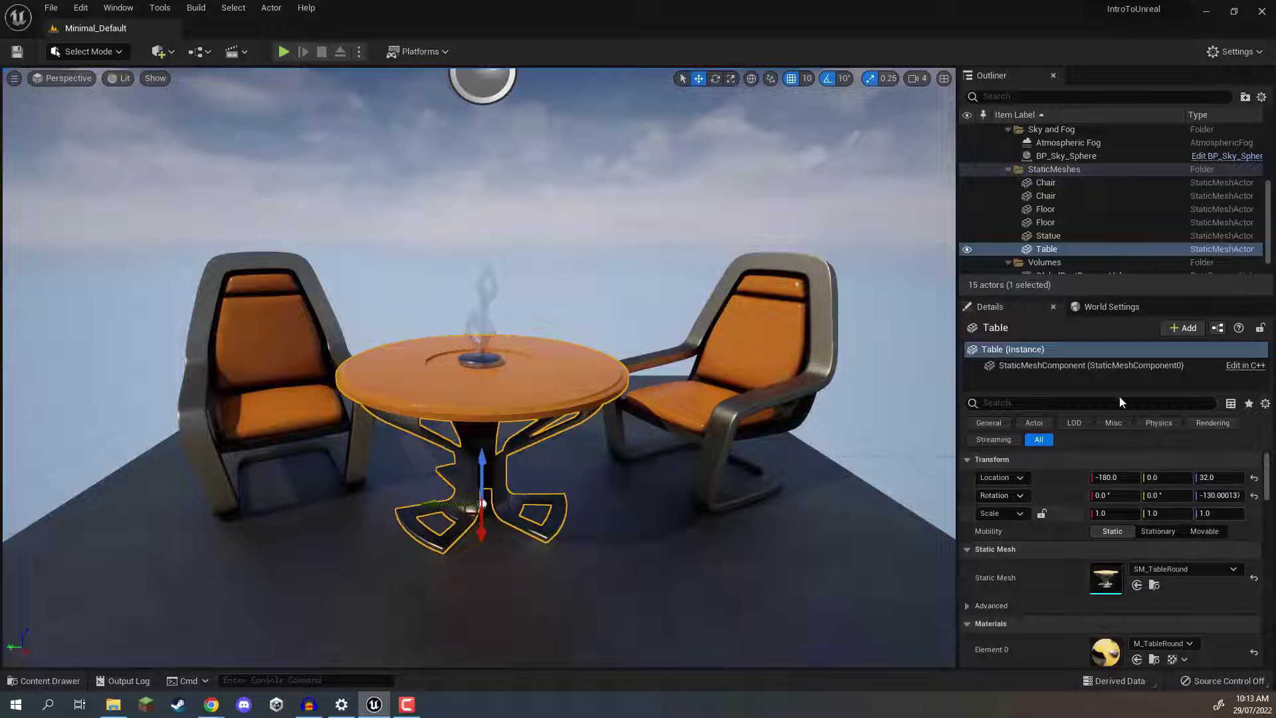
{"action": "left_click", "coordinate": [483, 314]}
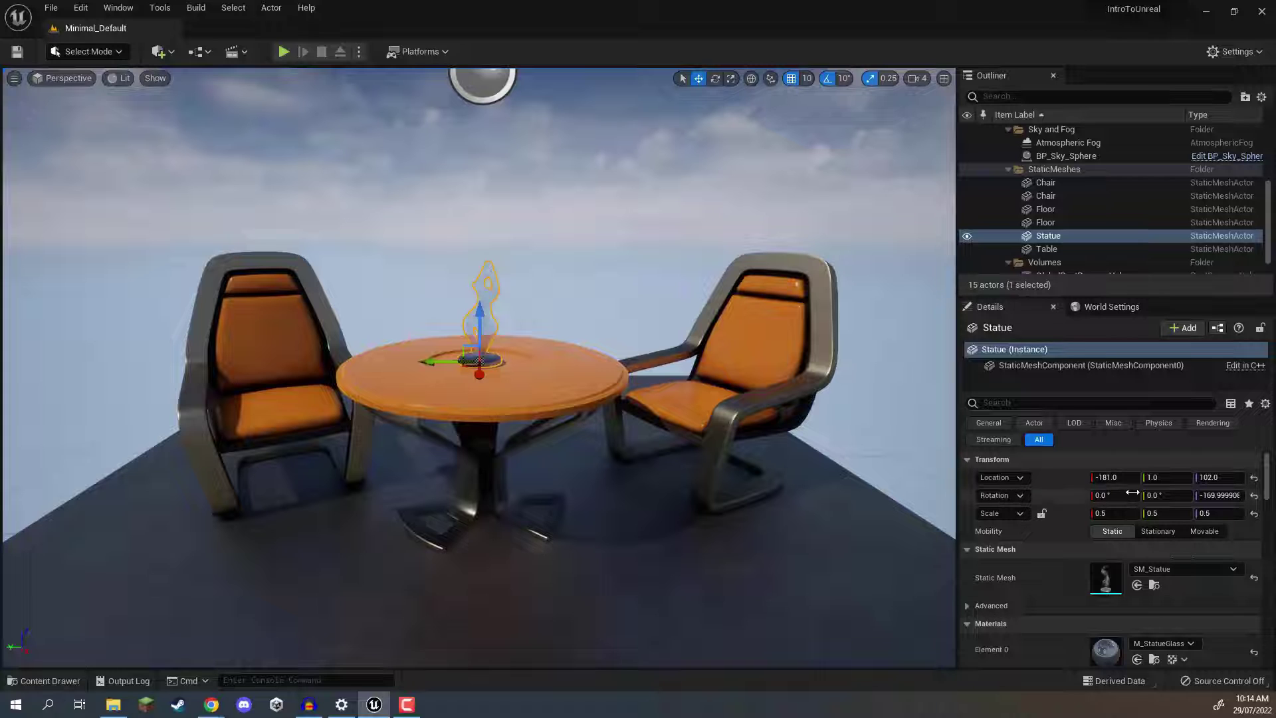
{"action": "left_click", "coordinate": [701, 537]}
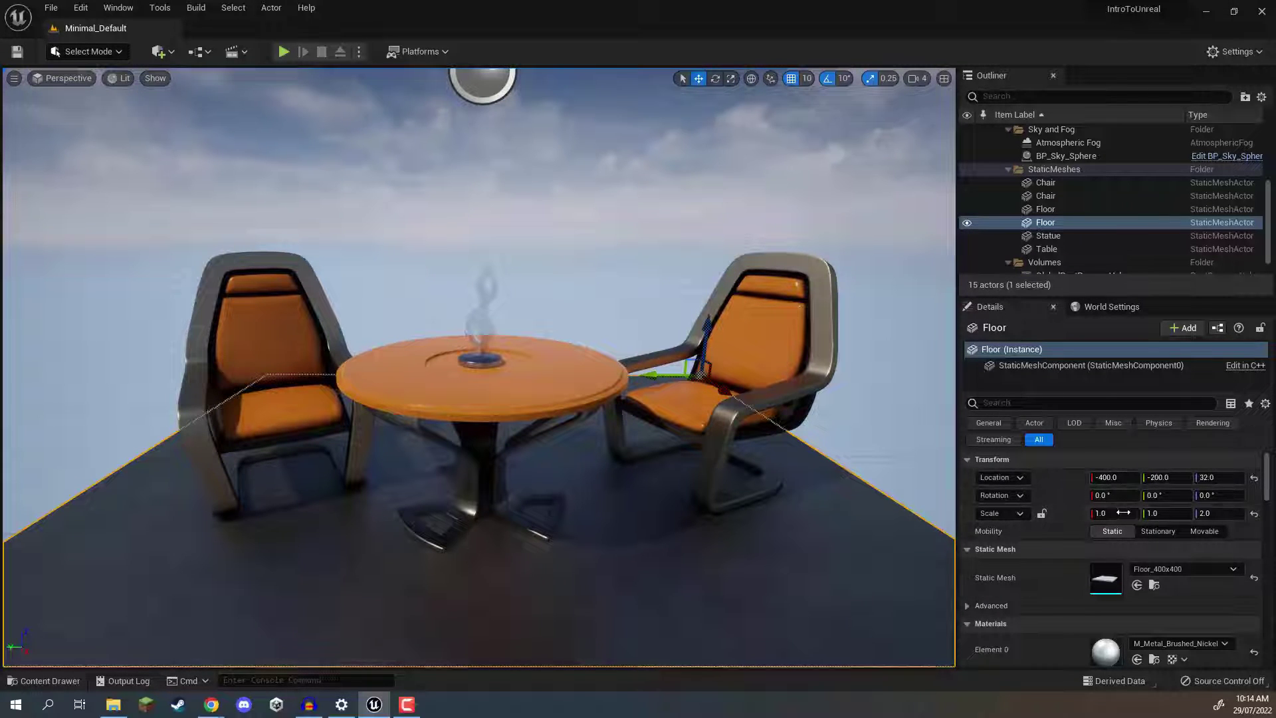
{"action": "scroll", "coordinate": [1139, 525], "scroll_direction": "down", "scroll_amount": 5}
{"action": "scroll", "coordinate": [1149, 497], "scroll_direction": "down", "scroll_amount": 8}
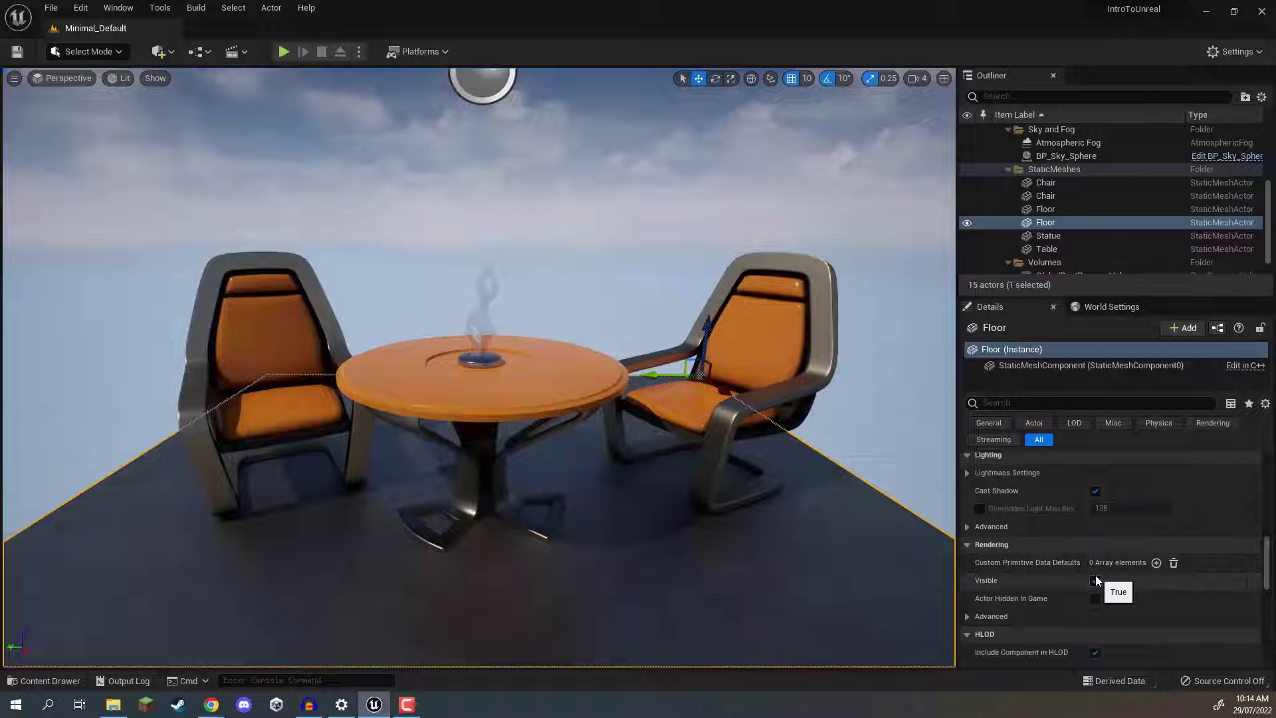
{"action": "scroll", "coordinate": [1097, 597], "scroll_direction": "up", "scroll_amount": 4}
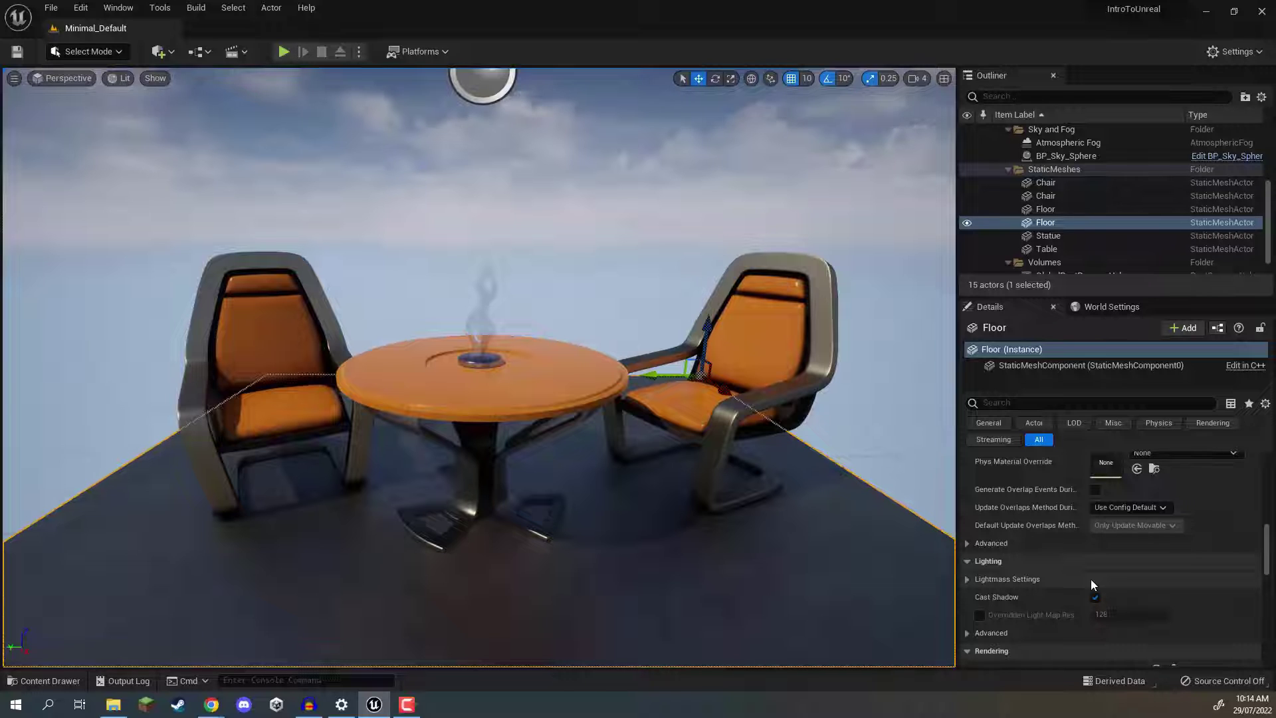
{"action": "scroll", "coordinate": [1104, 558], "scroll_direction": "up", "scroll_amount": 8}
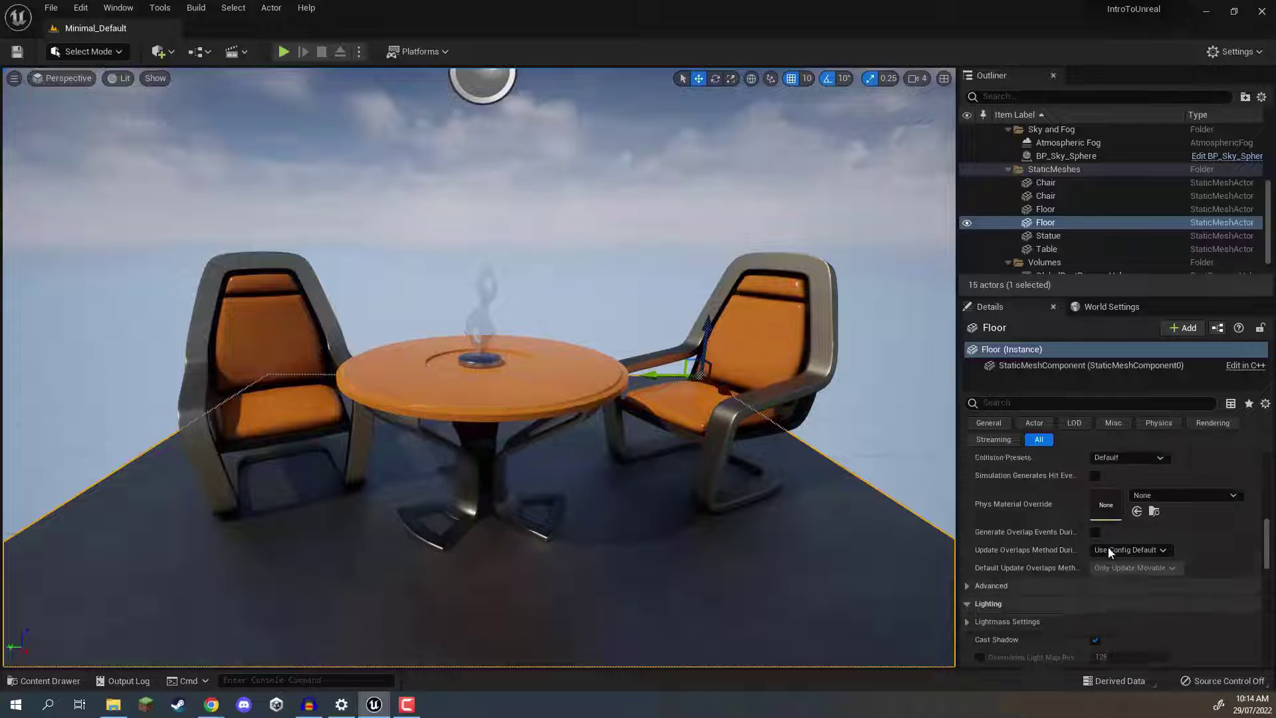
{"action": "scroll", "coordinate": [1114, 531], "scroll_direction": "up", "scroll_amount": 10}
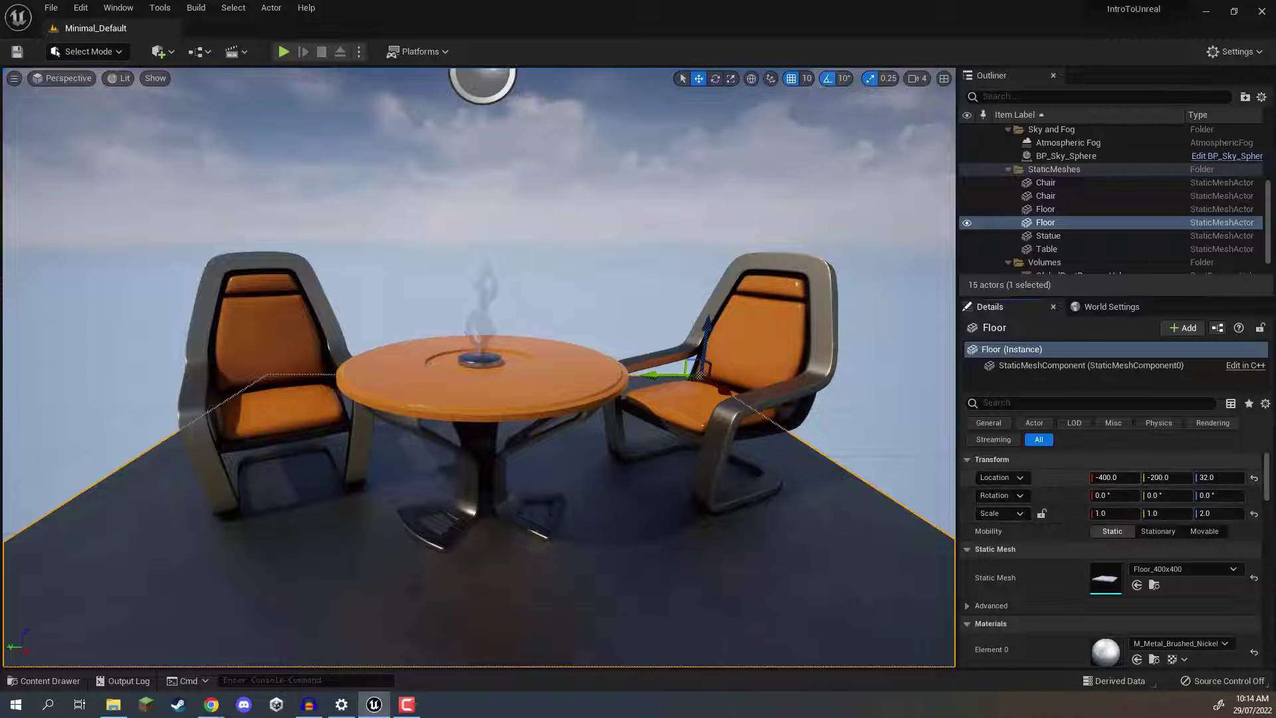
Try shifting the selected floor along the X axis to about -639, and undo the move.
{"action": "mouse_move", "coordinate": [1107, 477]}
{"action": "left_mouse_down"}
{"action": "mouse_move", "coordinate": [1143, 477]}
{"action": "mouse_move", "coordinate": [1126, 478]}
{"action": "left_mouse_up"}
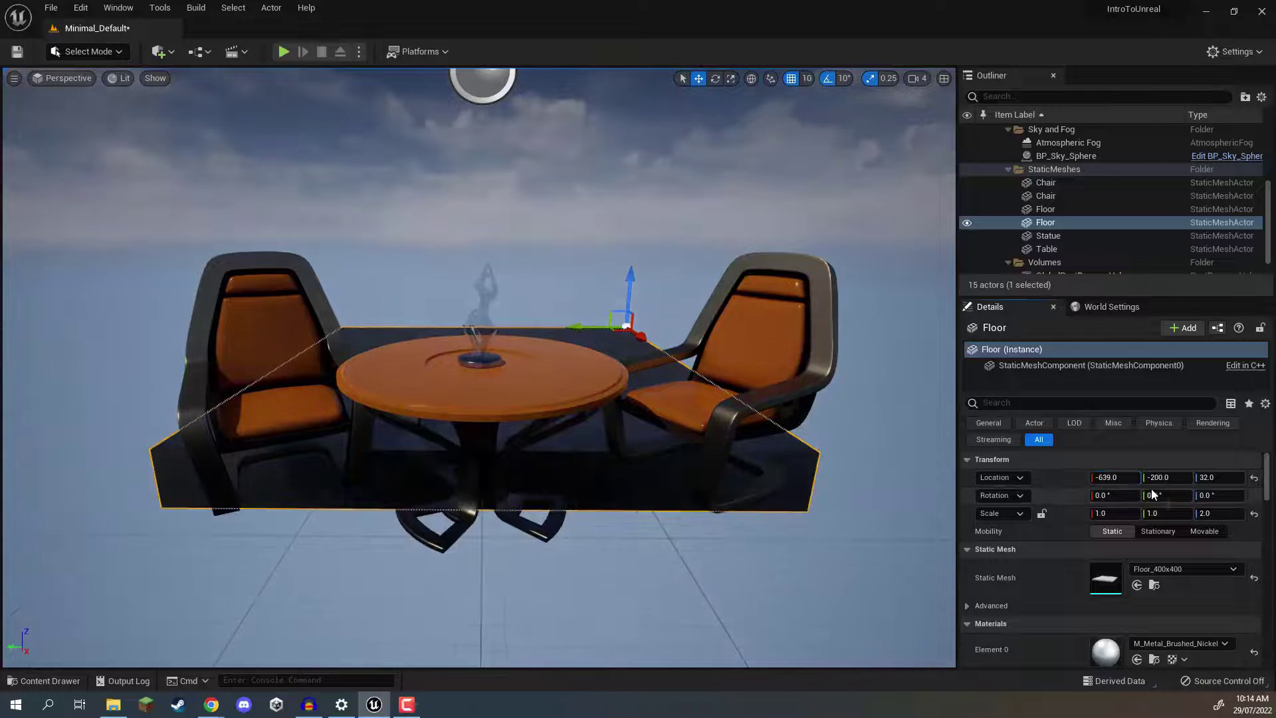
{"action": "key", "text": "ctrl+z"}
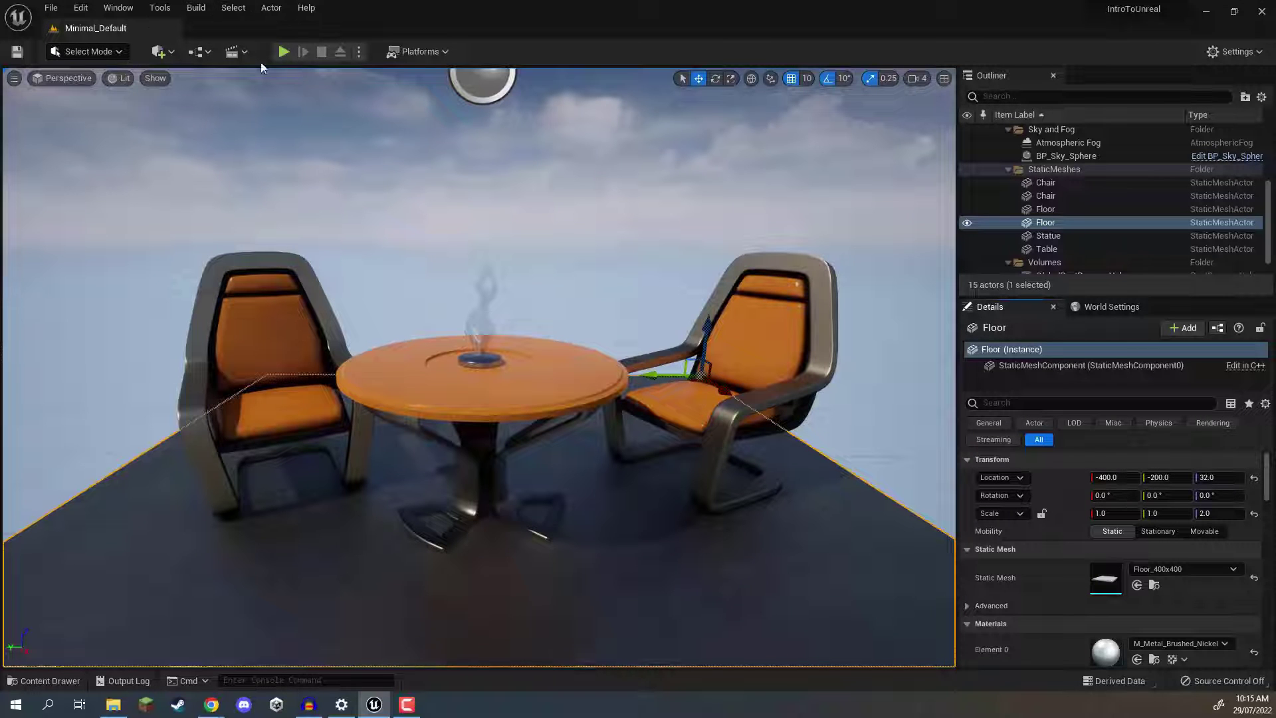
Save the current level and look through the kinds of actors that can be added, such as lights and shapes.
{"action": "left_click", "coordinate": [17, 53]}
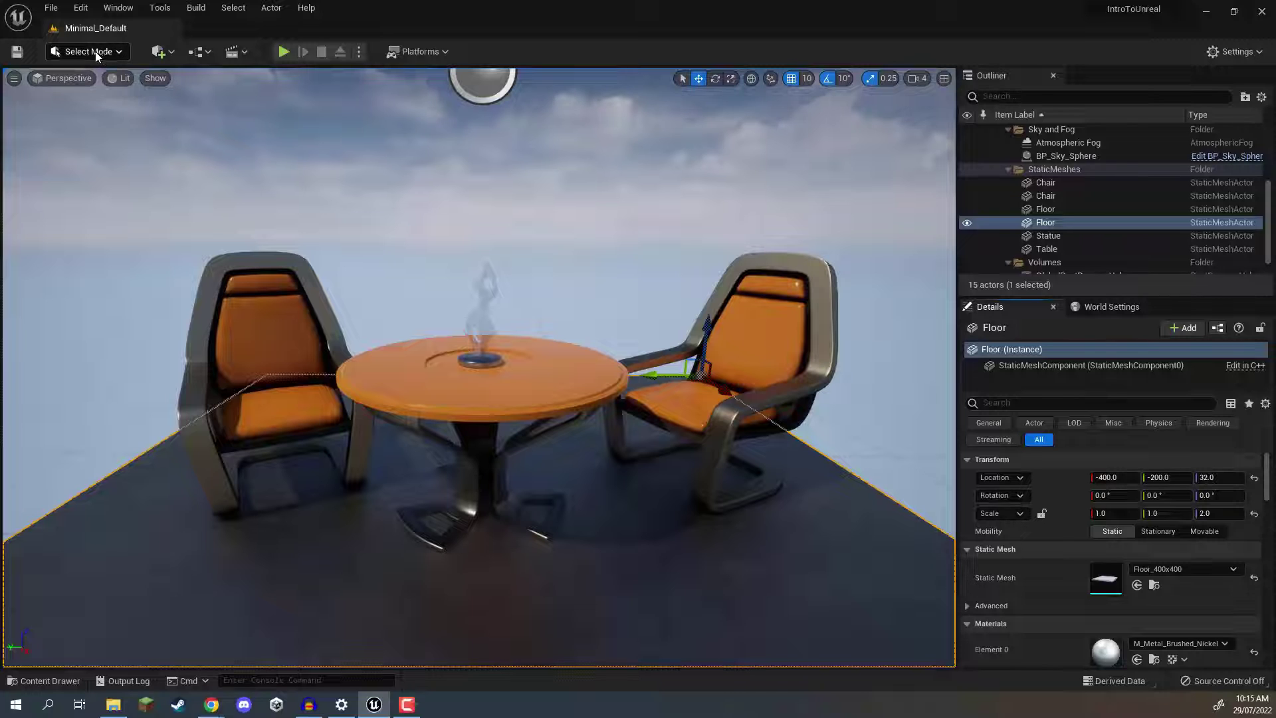
{"action": "left_click", "coordinate": [164, 56]}
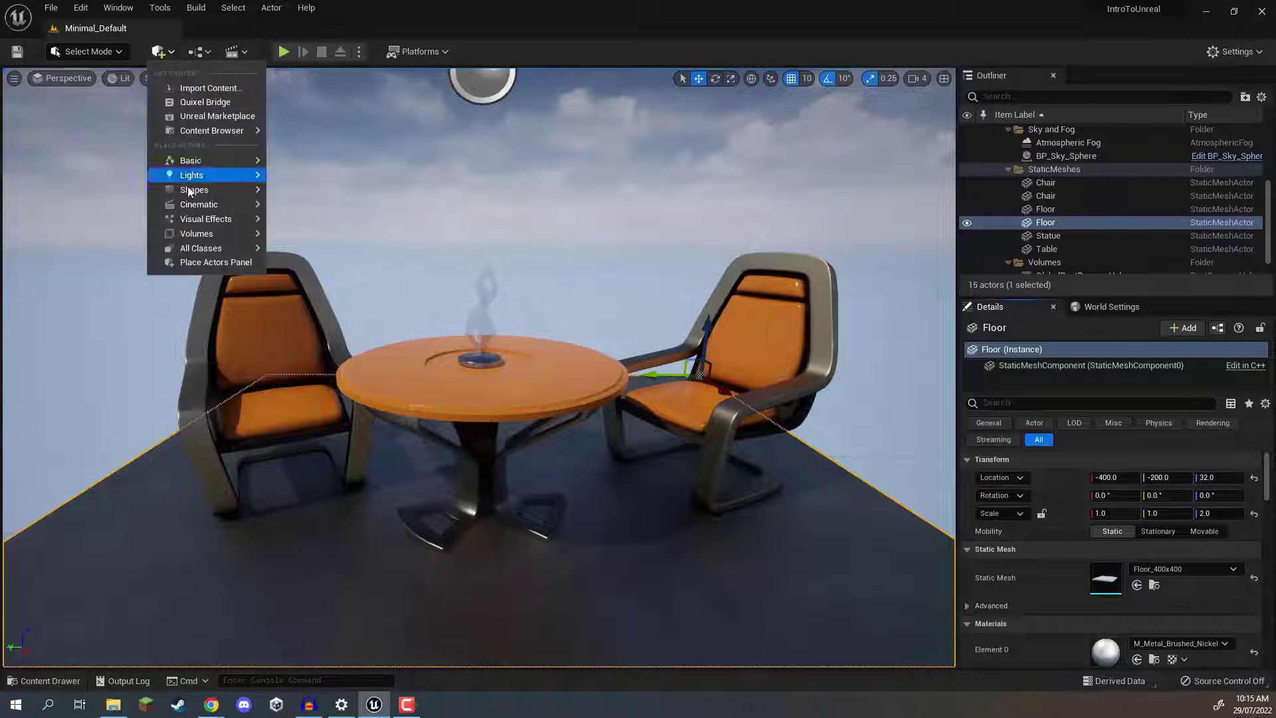
{"action": "mouse_move", "coordinate": [208, 188]}
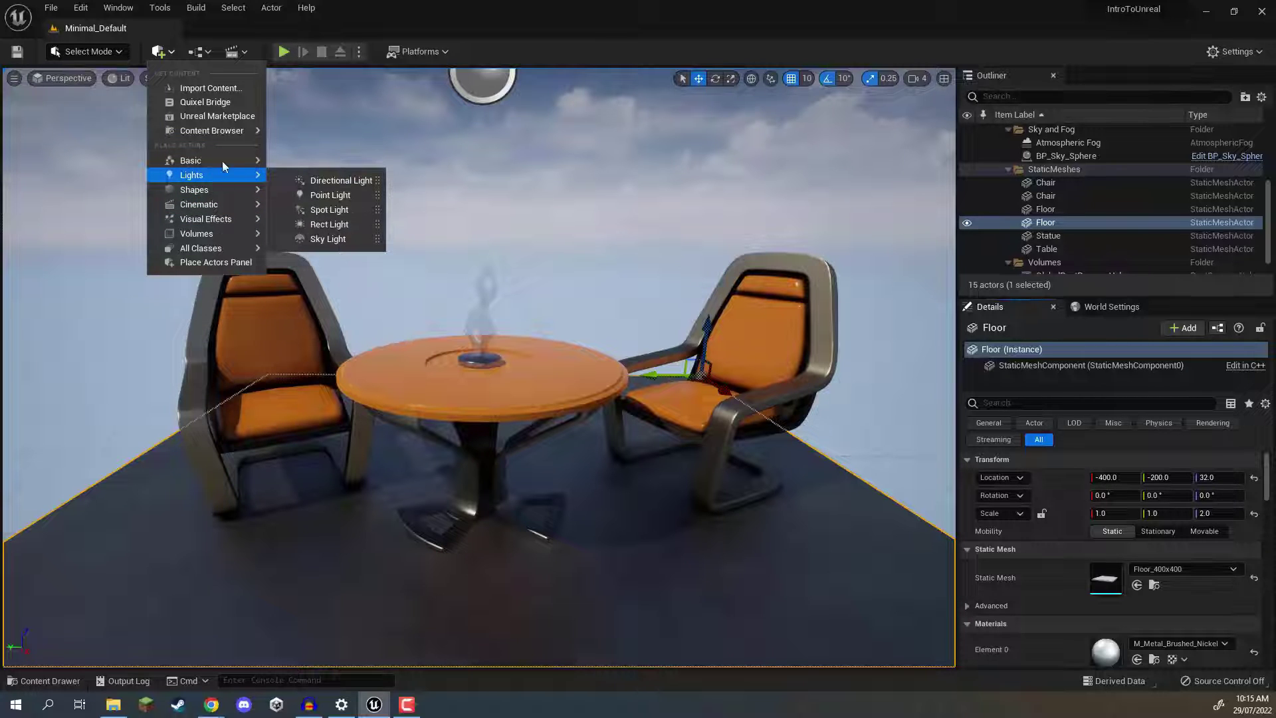
{"action": "left_click", "coordinate": [246, 35]}
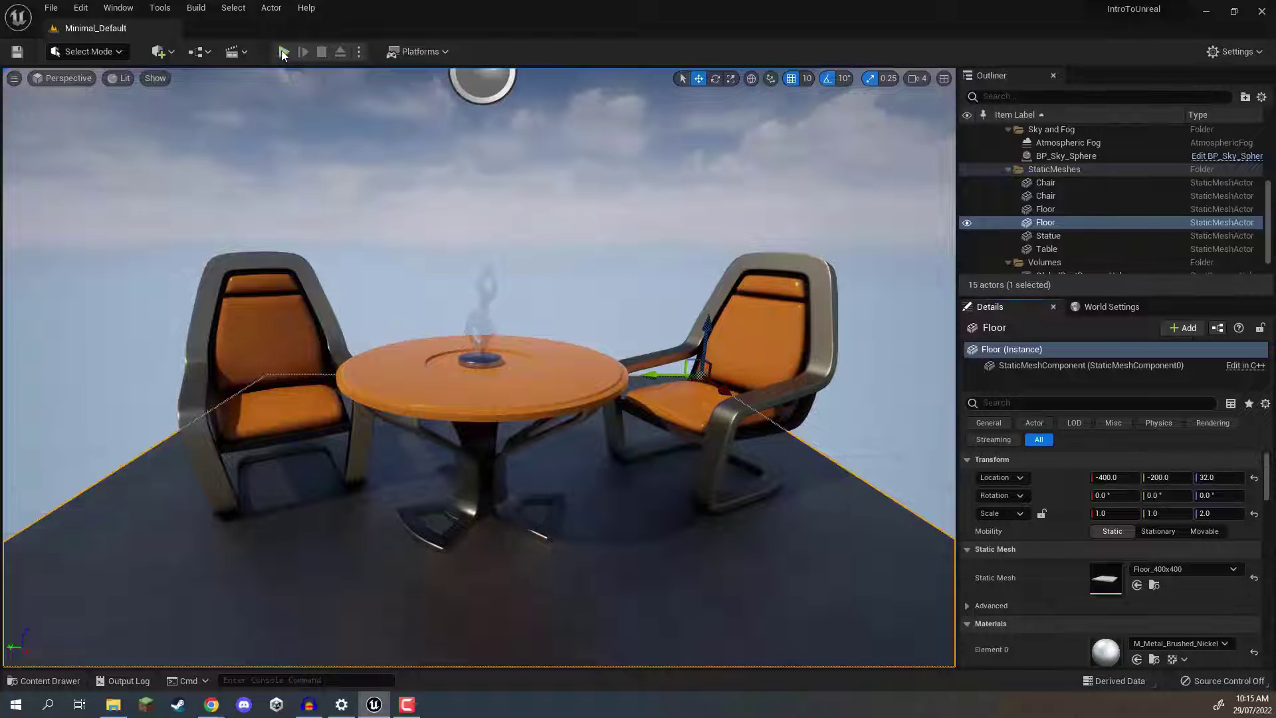
Play the level in the viewport, fly back and forth around the table and chairs, and end the play session.
{"action": "left_click", "coordinate": [283, 53]}
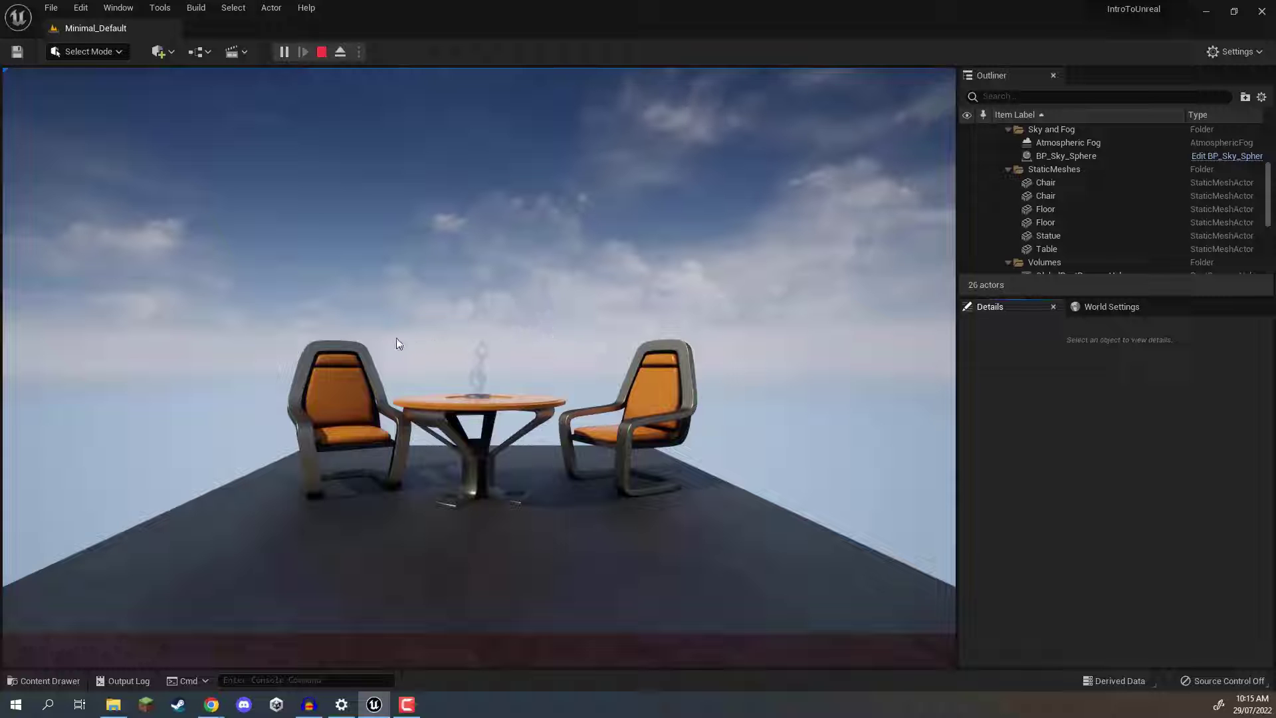
{"action": "left_click", "coordinate": [577, 291]}
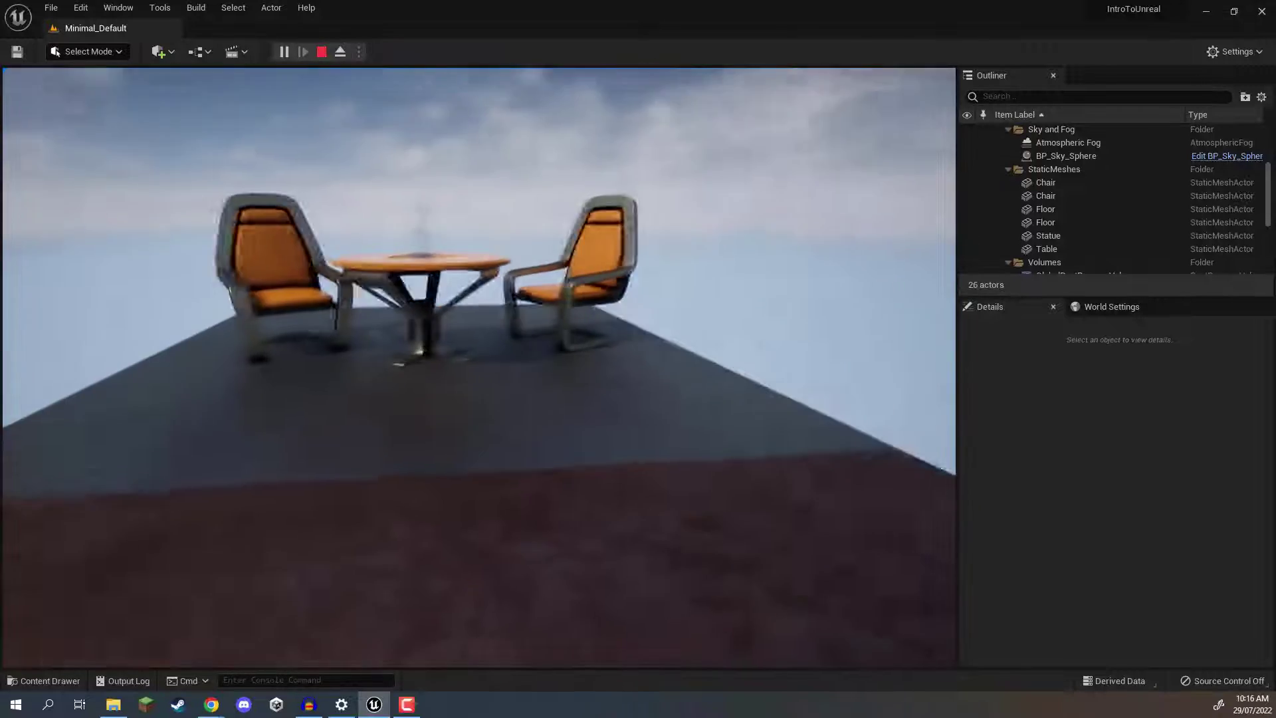
{"action": "key", "text": "s"}
{"action": "key", "text": "w"}
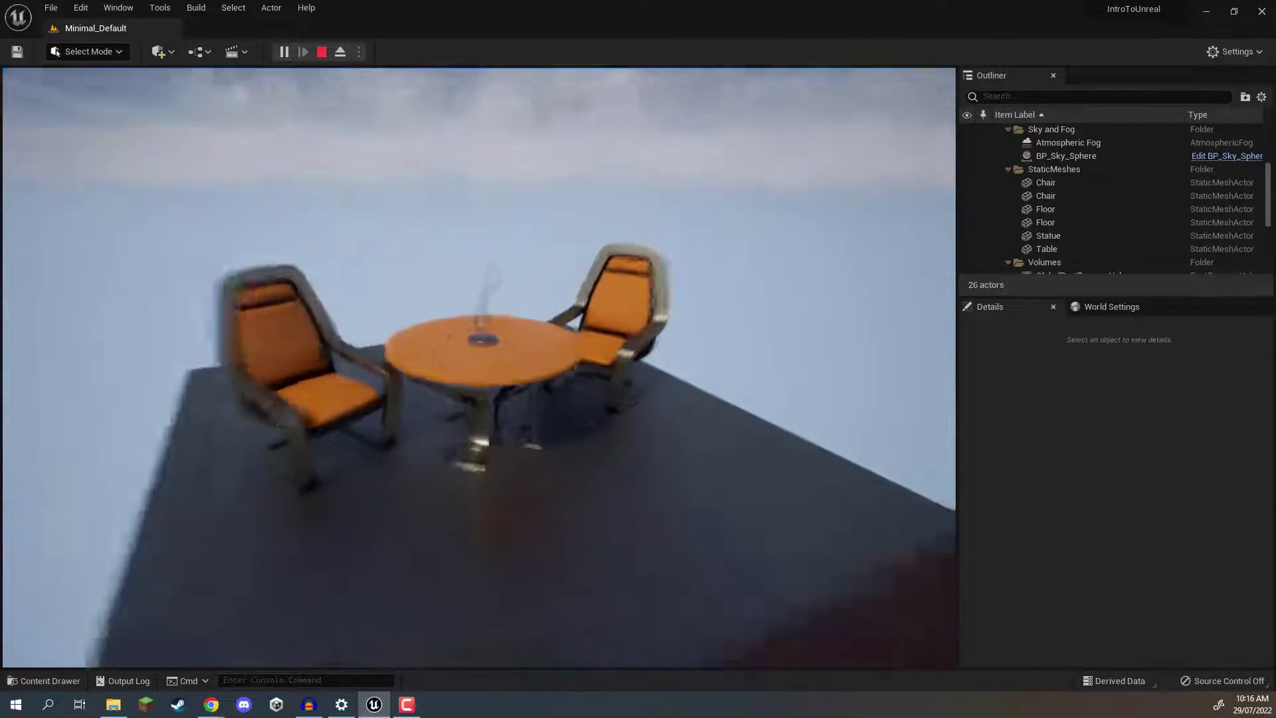
{"action": "key", "text": "s"}
{"action": "key", "text": "w"}
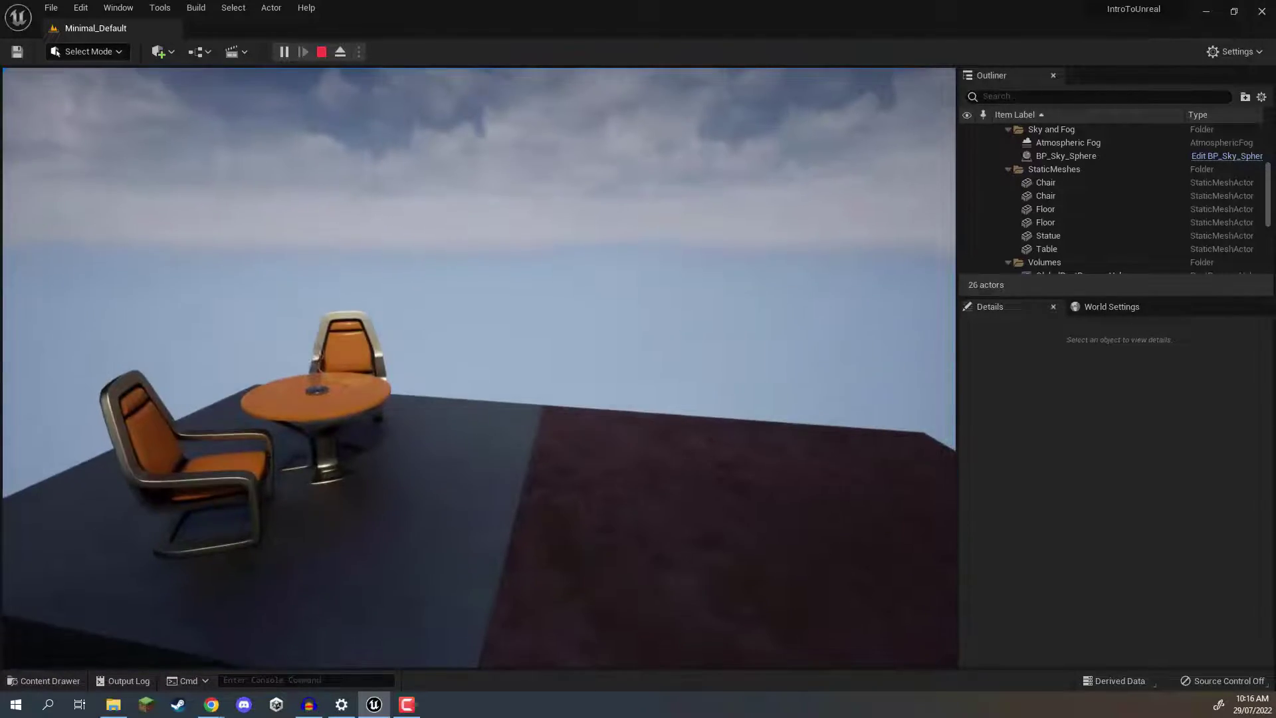
{"action": "key", "text": "w"}
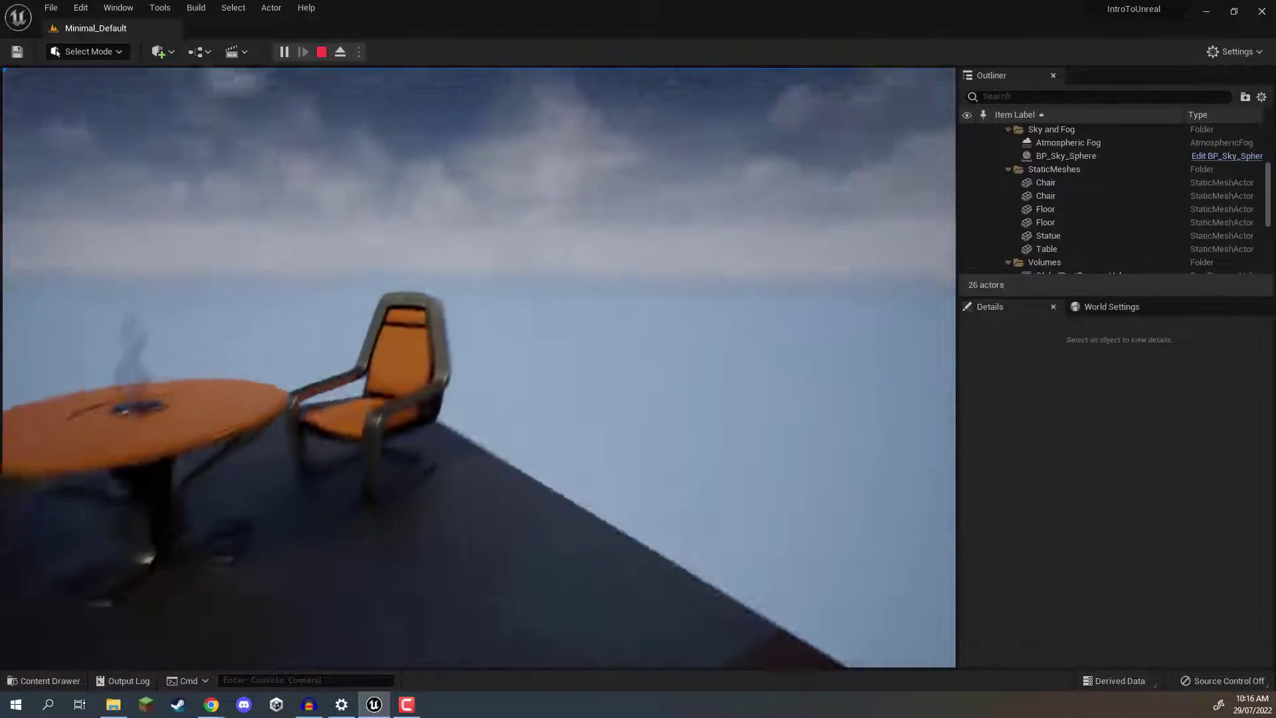
{"action": "key", "text": "s"}
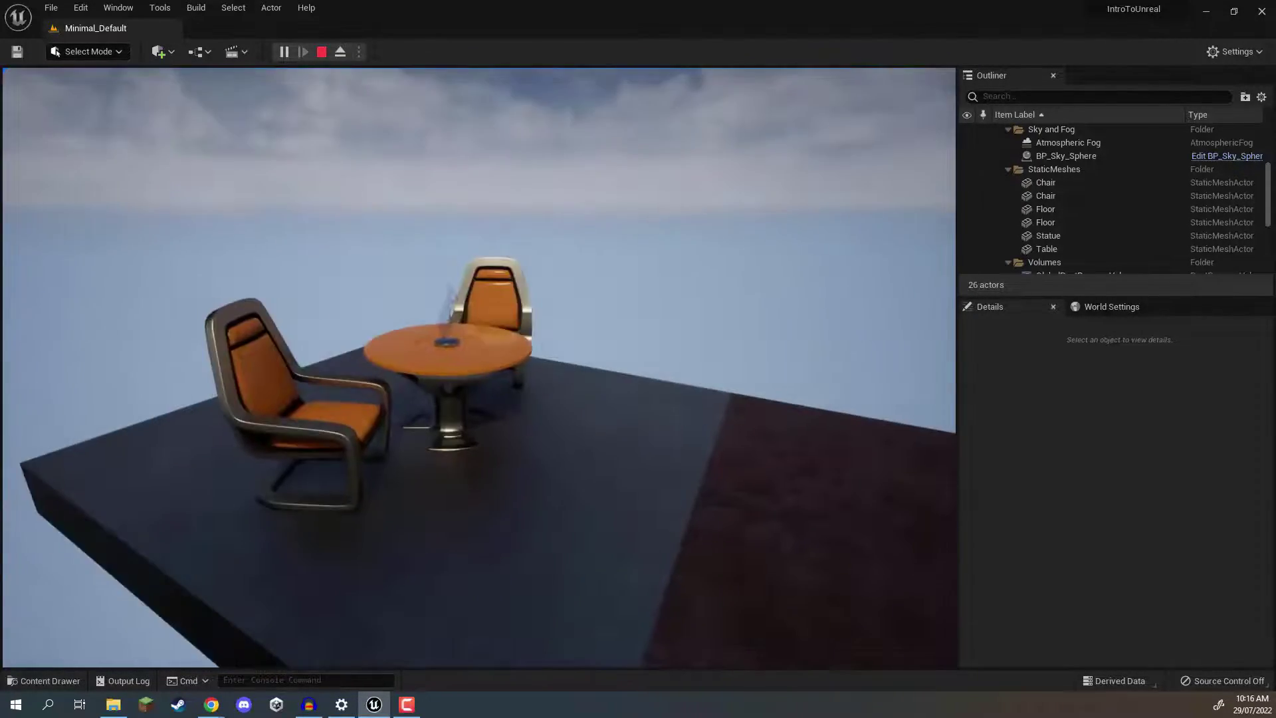
{"action": "key", "text": "w"}
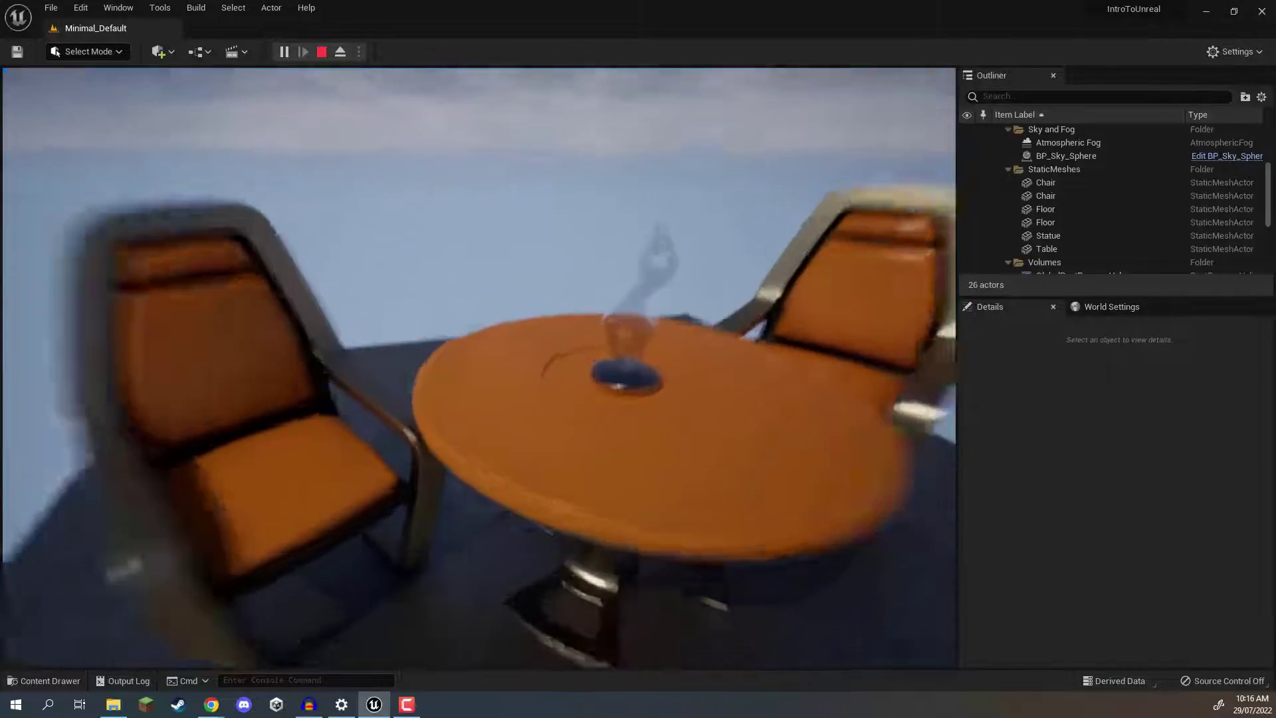
{"action": "key", "text": "s"}
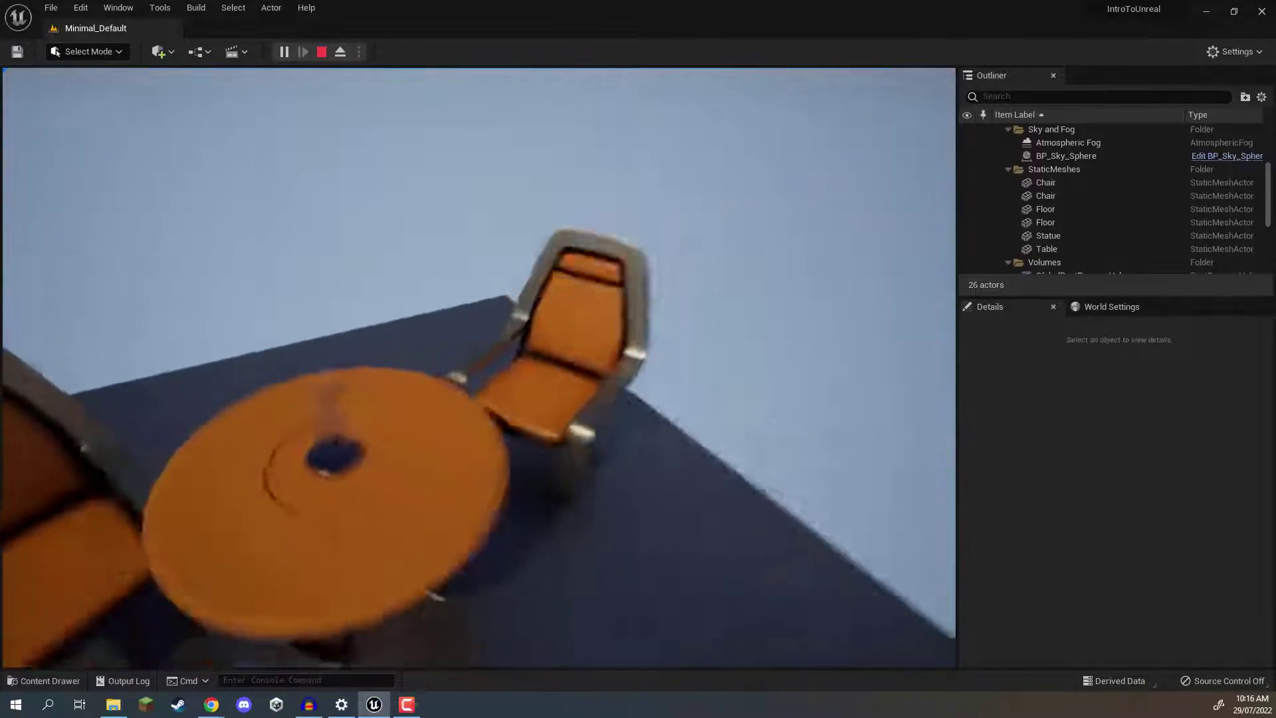
{"action": "key", "text": "w"}
{"action": "key", "text": "s"}
{"action": "key", "text": "w"}
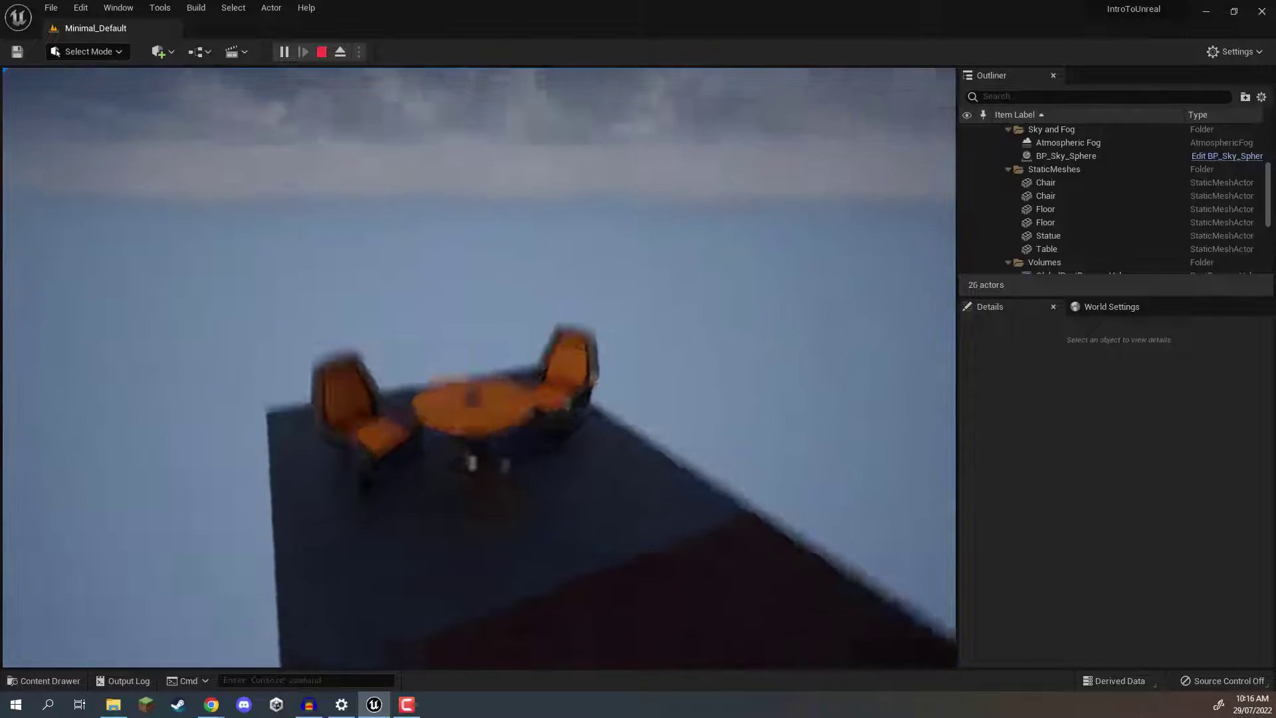
{"action": "key", "text": "s"}
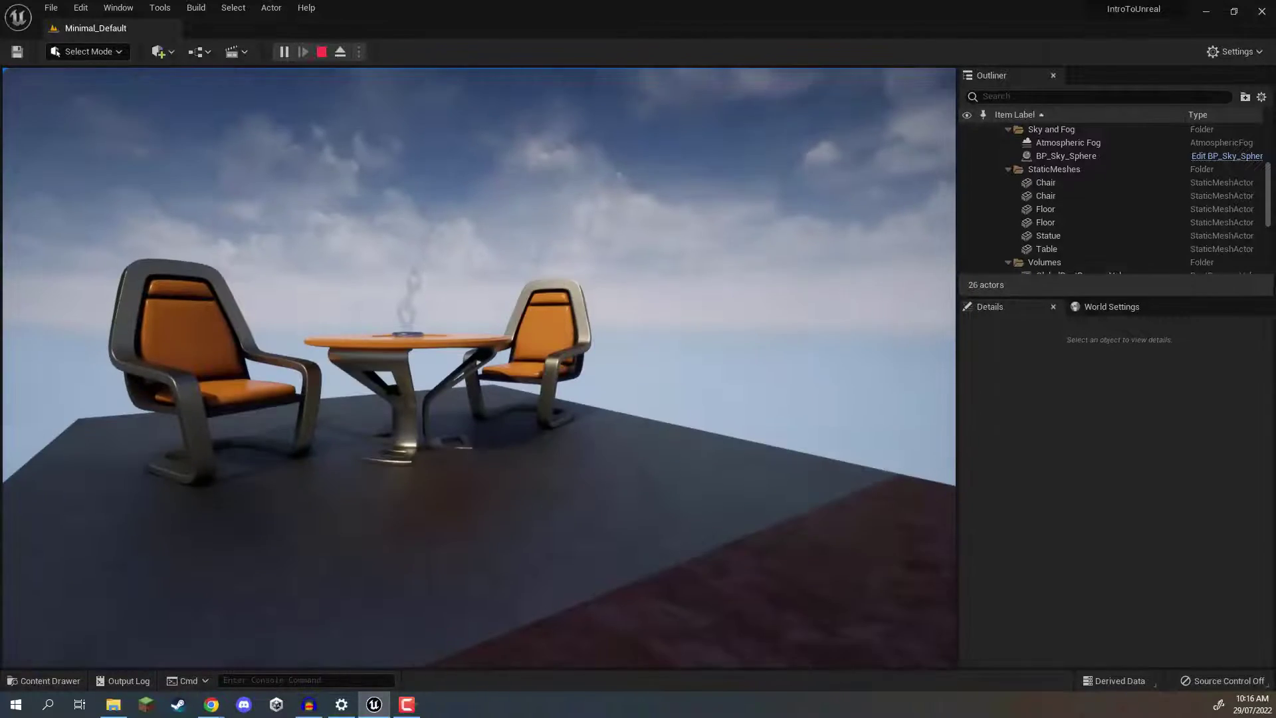
{"action": "key", "text": "w"}
{"action": "key", "text": "Escape"}
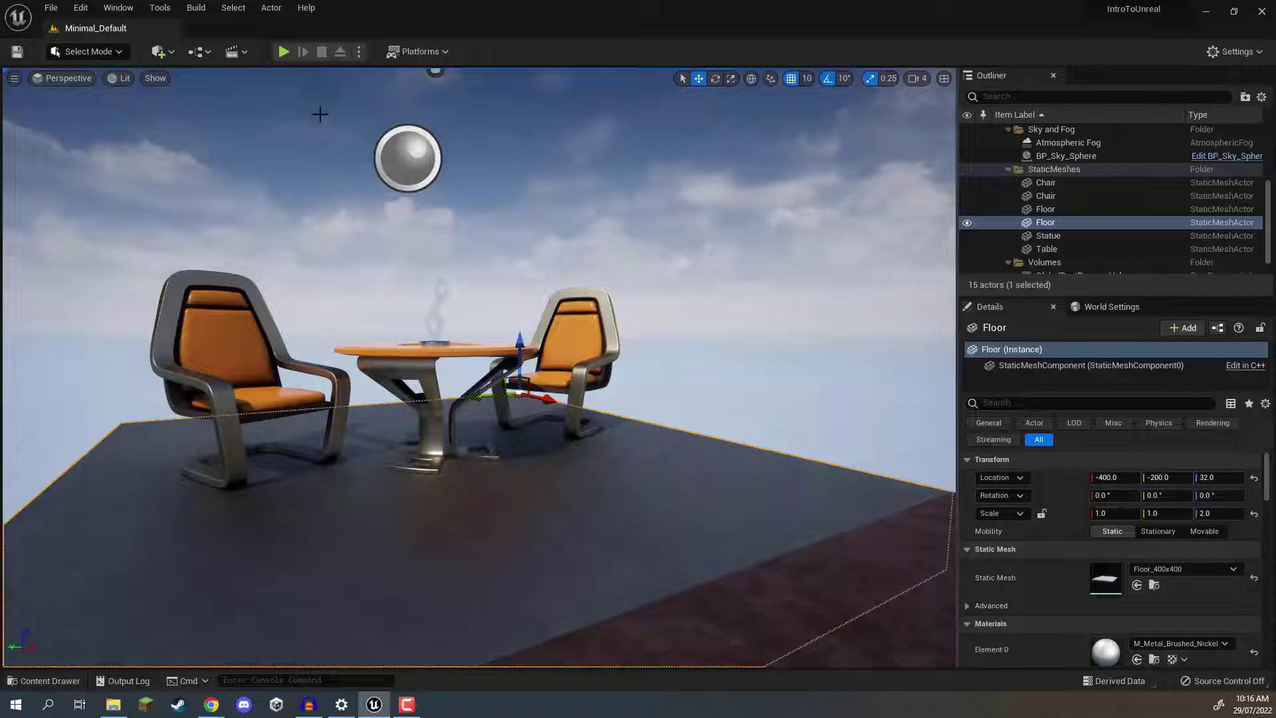
Look through the editor windows that can be opened, including the Cinematics and Viewports options.
{"action": "left_click", "coordinate": [117, 8]}
{"action": "mouse_move", "coordinate": [203, 43]}
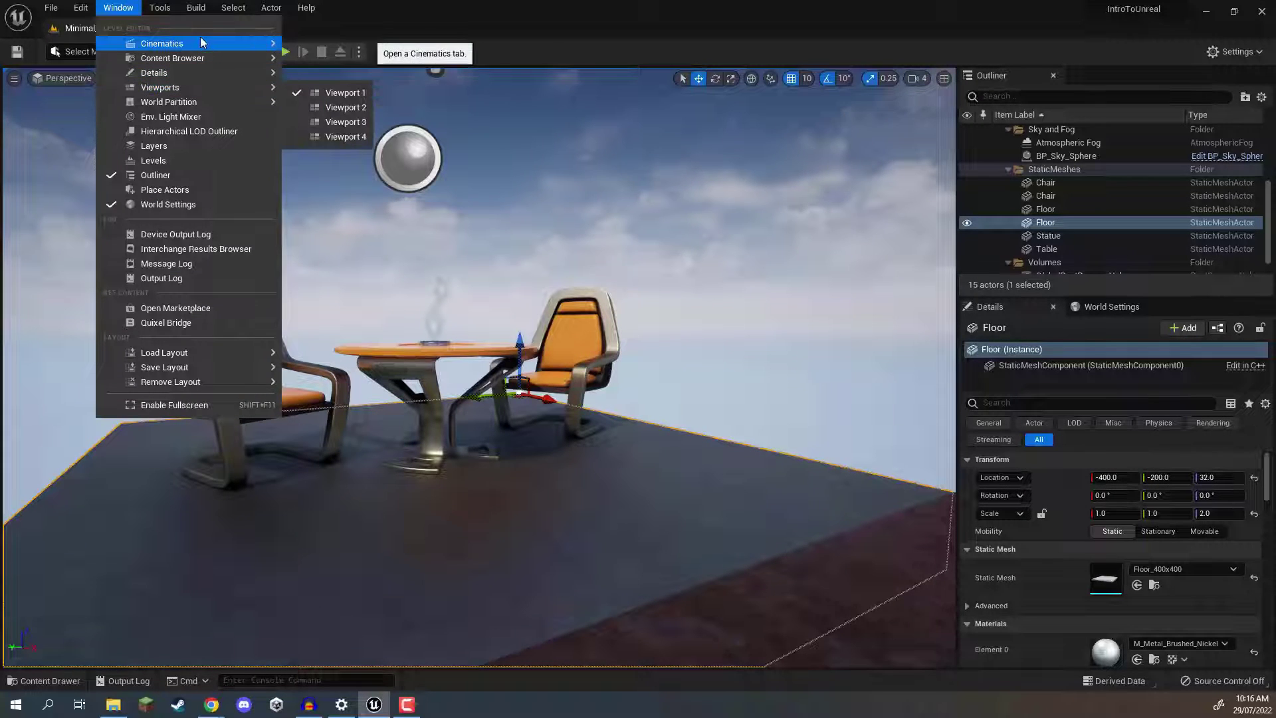